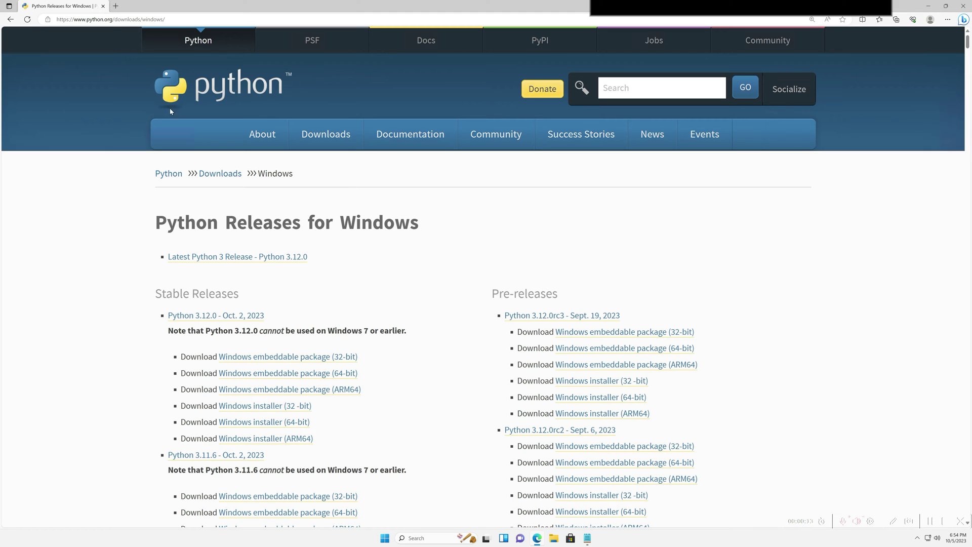
- Inspect the Python Releases page address in Edge and scroll down the page
click(187, 19)
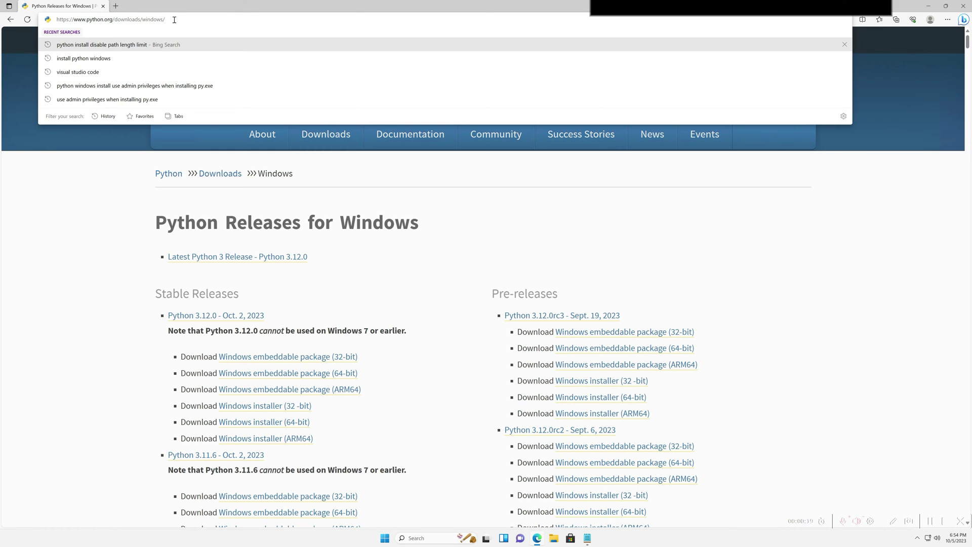
key(ctrl+shift+Left)
key(ctrl+shift+Left)
key(ctrl+shift+Left)
key(ctrl+shift+Left)
key(ctrl+shift+Left)
key(ctrl+shift+Left)
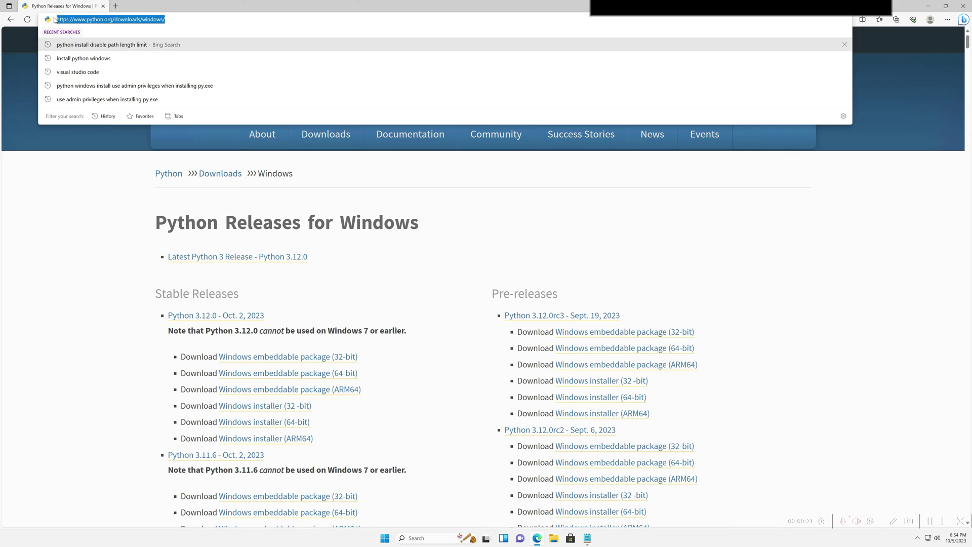
click(414, 381)
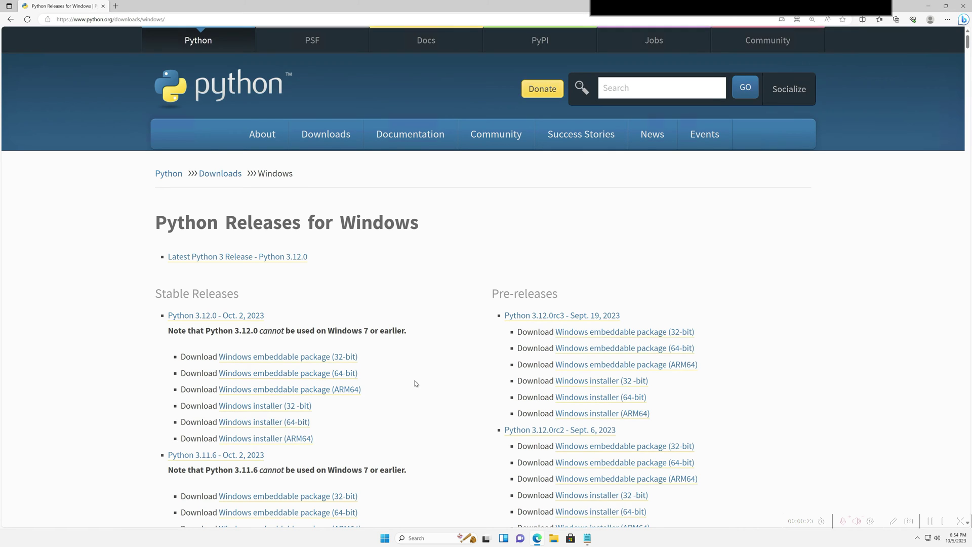
scroll(393, 349, down, 1)
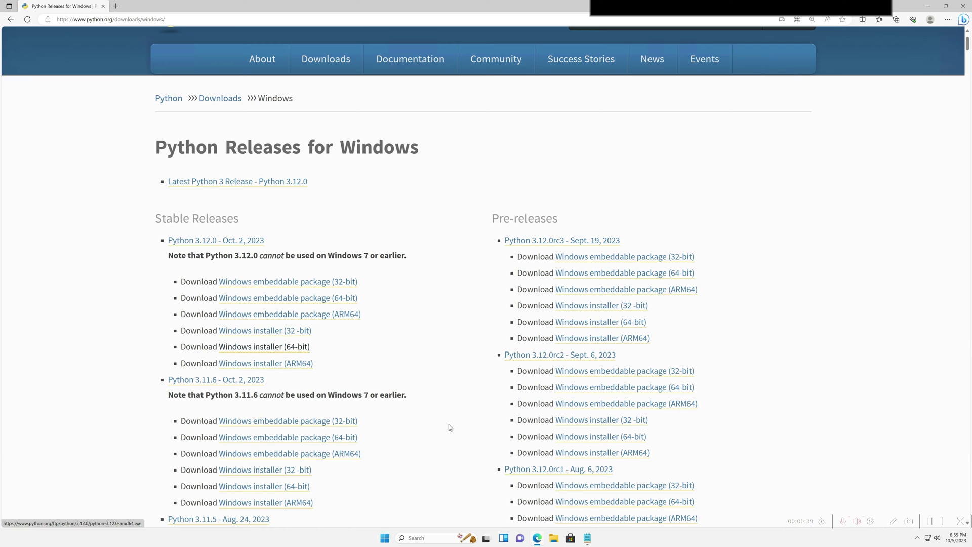
- Check This PC's properties show a 64-bit, x64-based system type, then close Settings
click(553, 540)
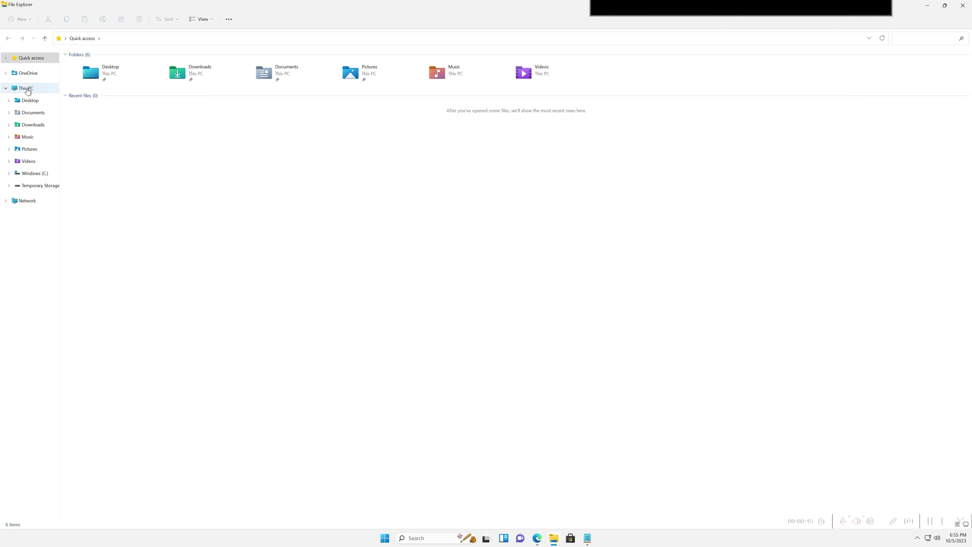
right_click(29, 89)
click(58, 164)
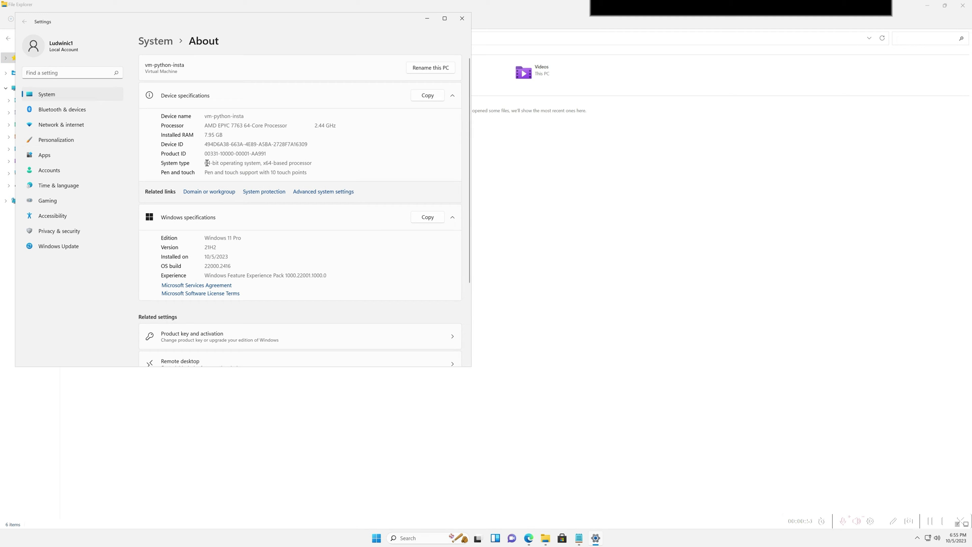
drag(206, 163, 313, 165)
click(274, 164)
click(281, 163)
drag(263, 162, 273, 163)
click(278, 164)
click(462, 18)
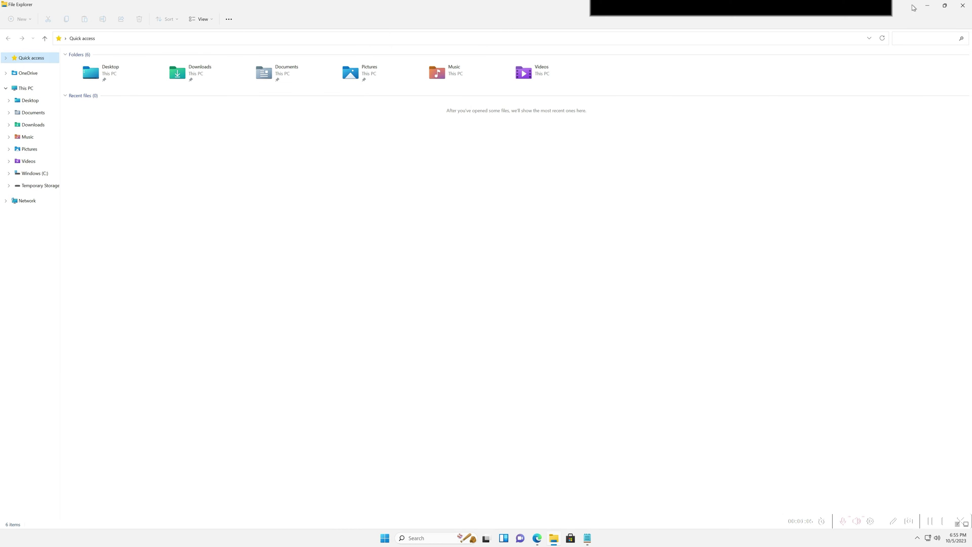
- Download the Python 3.12.0 Windows installer (64-bit) in Edge and run it
click(963, 6)
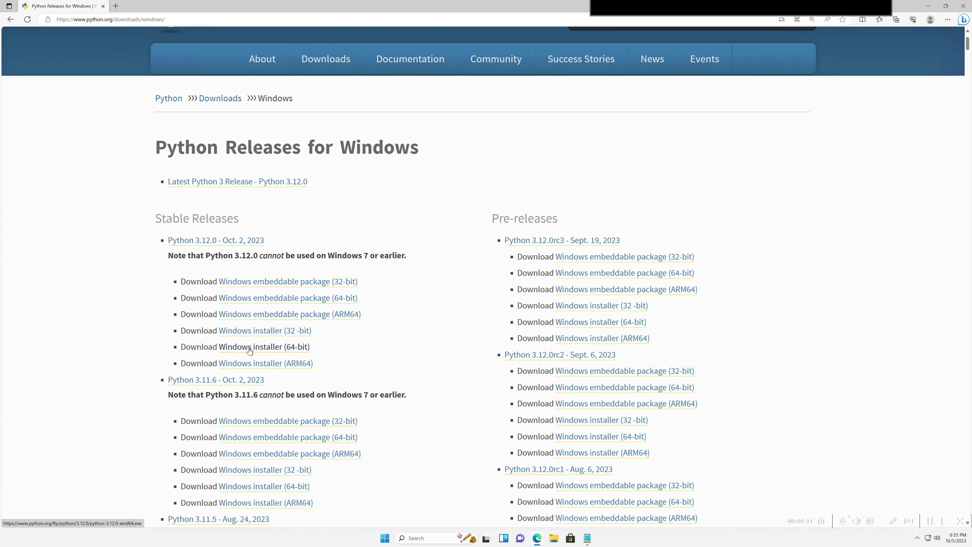
drag(181, 349, 304, 348)
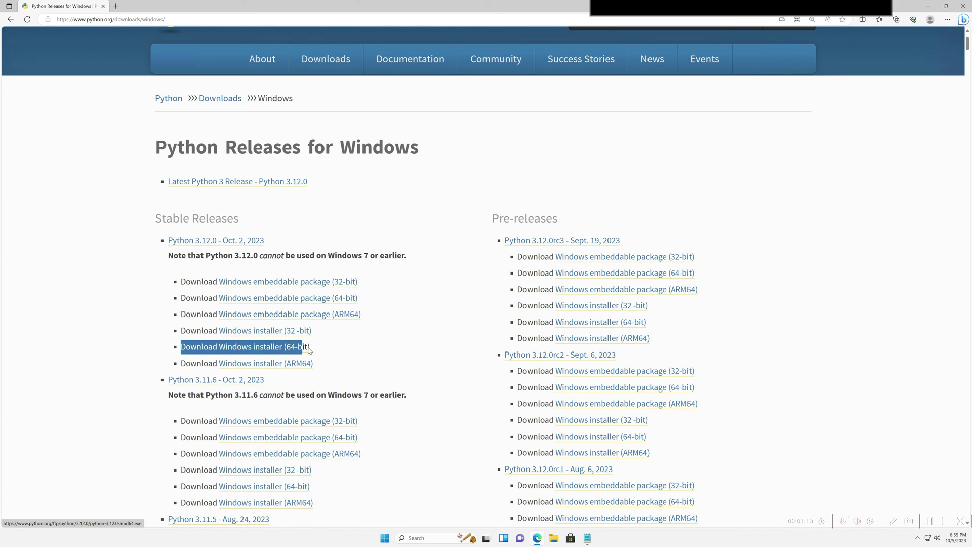
click(295, 351)
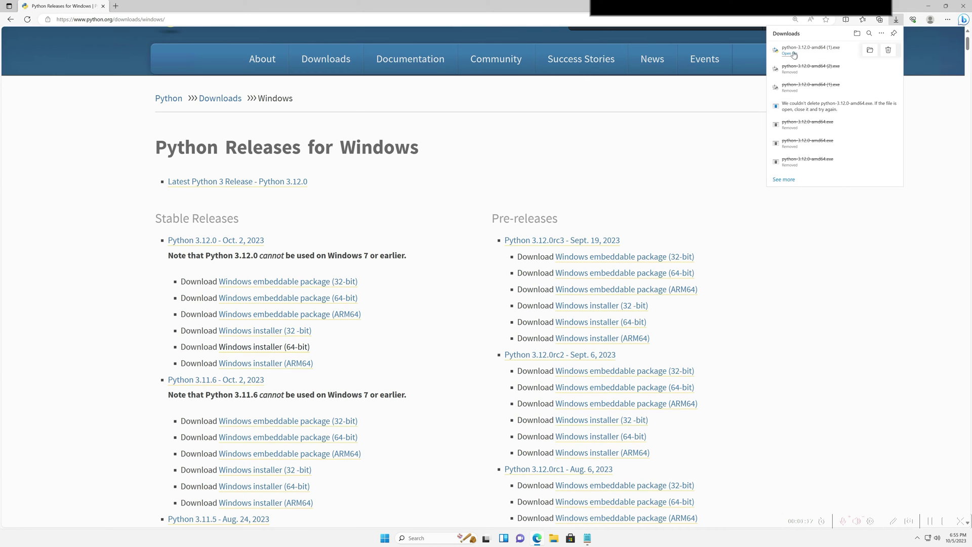
click(789, 53)
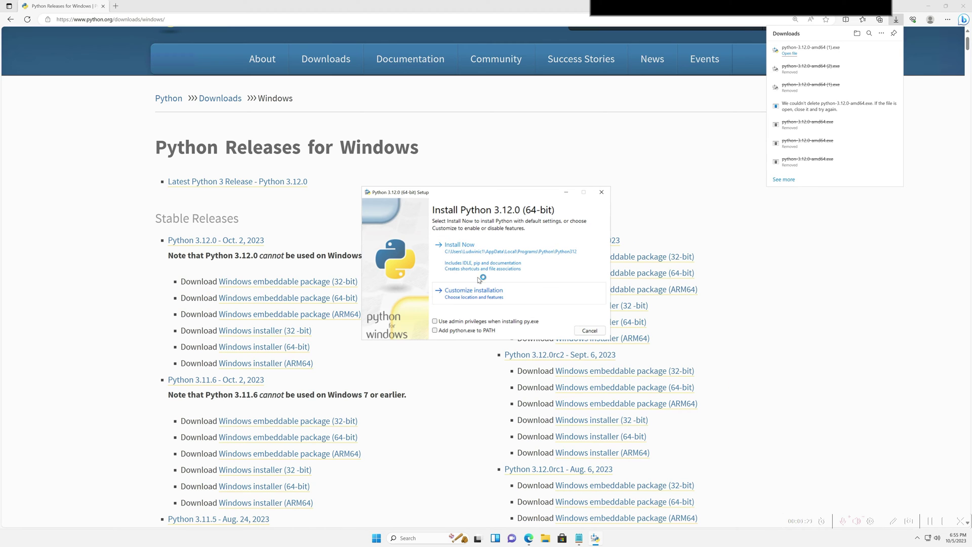
- Leave the 'Add python.exe to PATH' checkbox ticked on the setup's first page
click(435, 330)
click(443, 333)
click(435, 331)
click(379, 539)
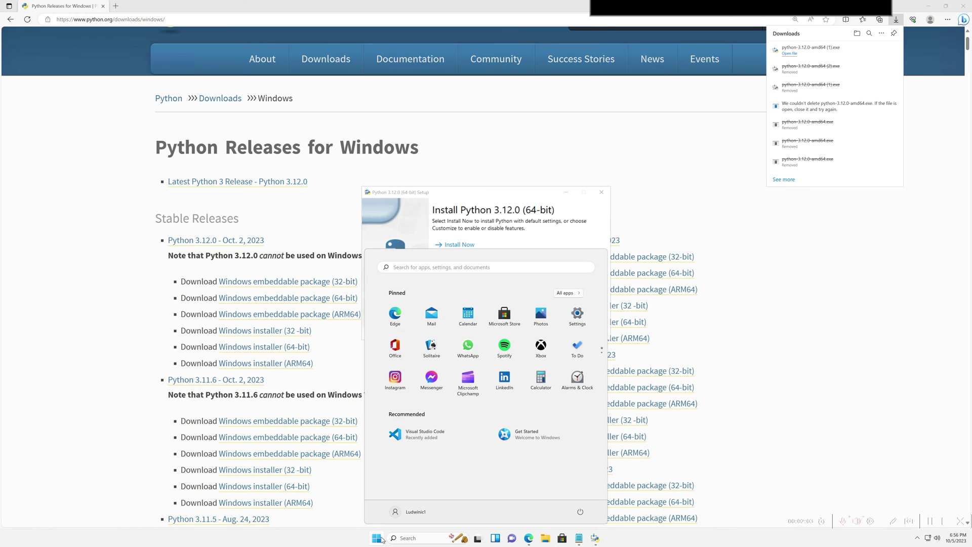
text(env)
key(Return)
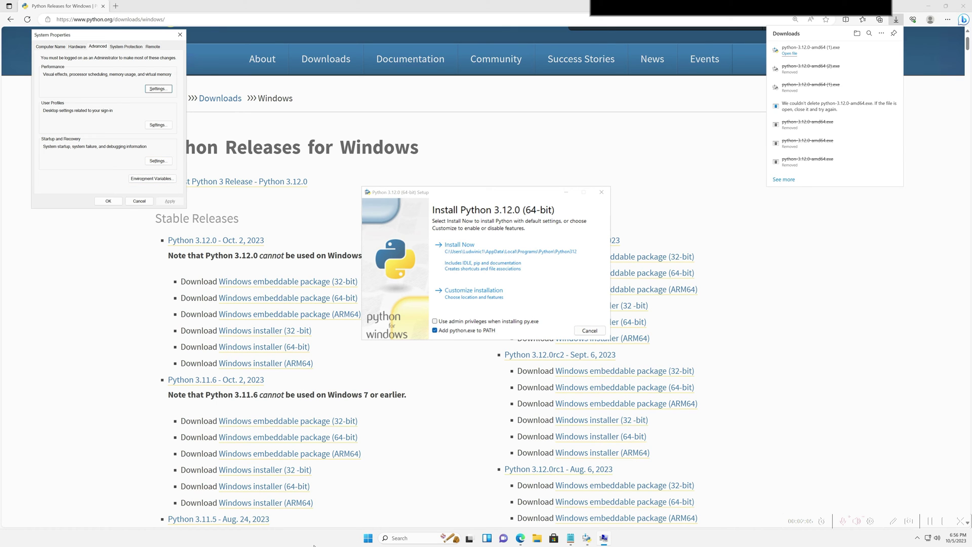
click(368, 538)
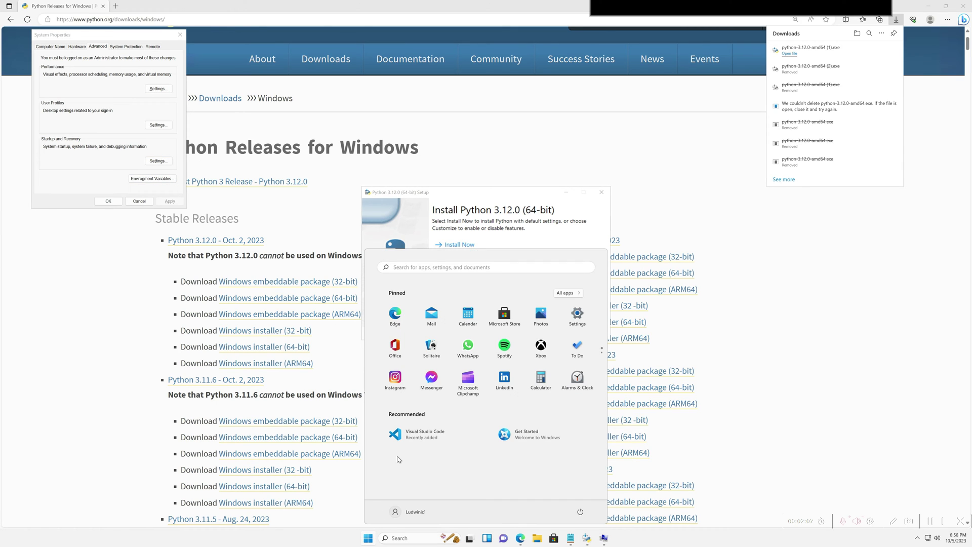
text(env)
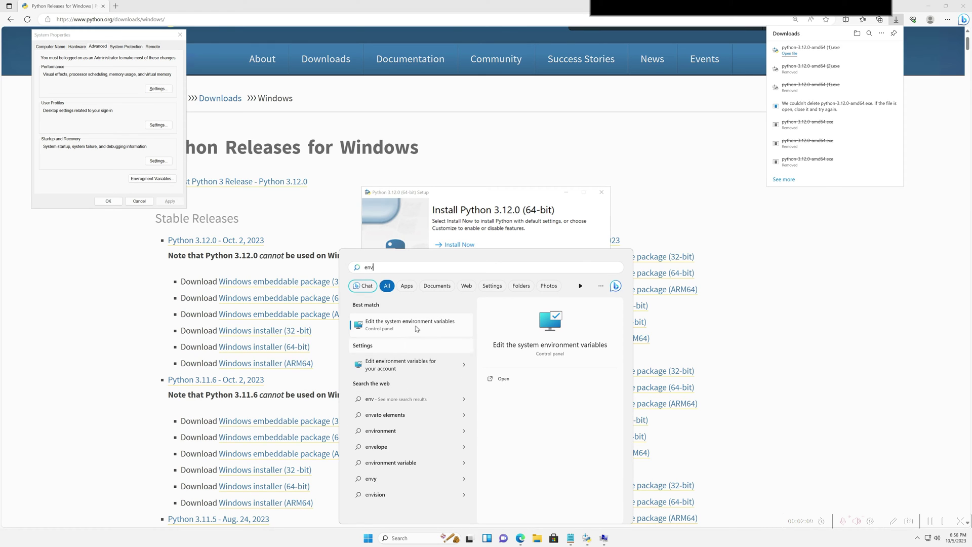
click(163, 181)
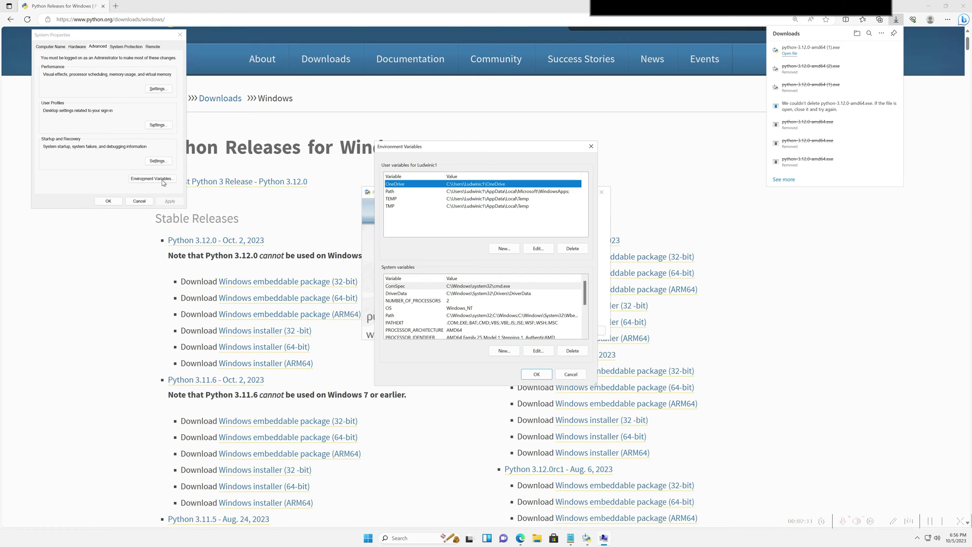
double_click(458, 192)
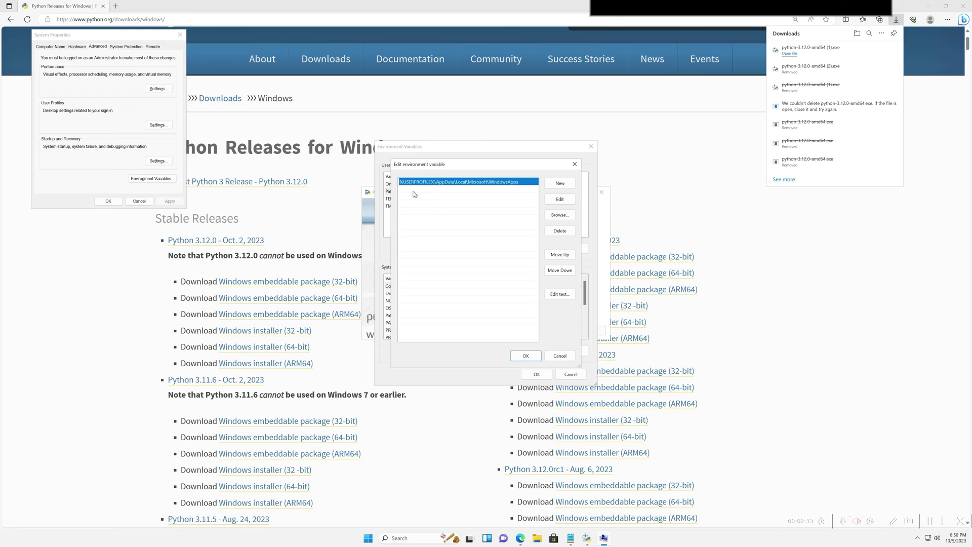
drag(582, 217, 641, 217)
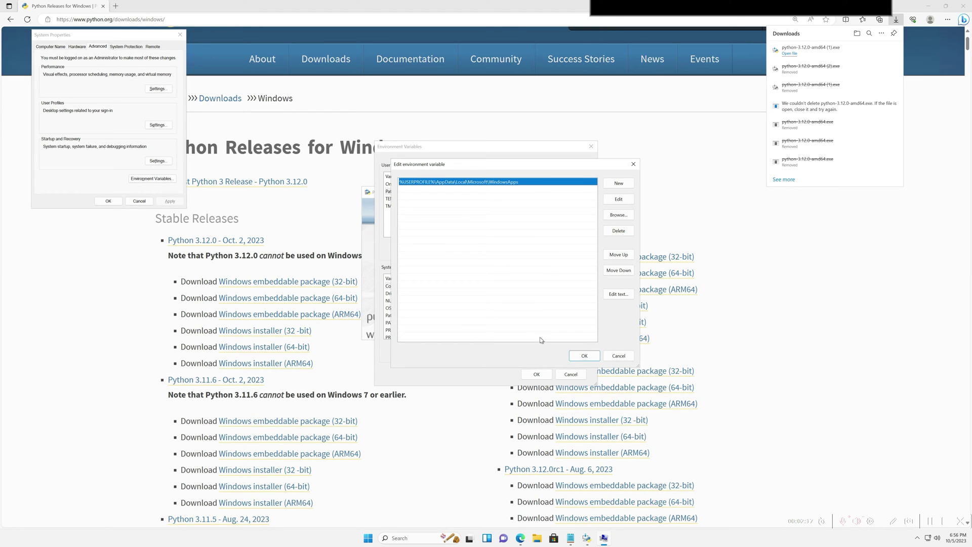
click(583, 356)
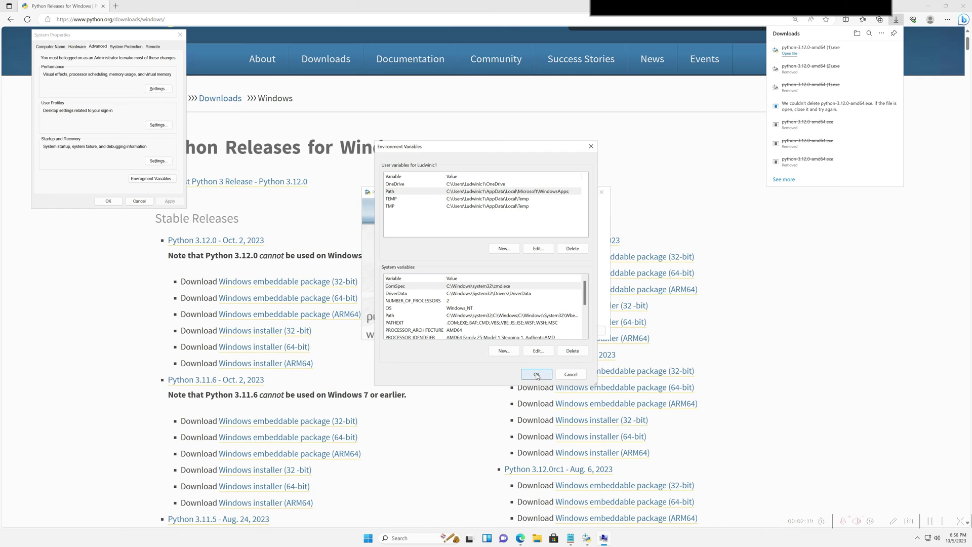
click(536, 374)
click(108, 201)
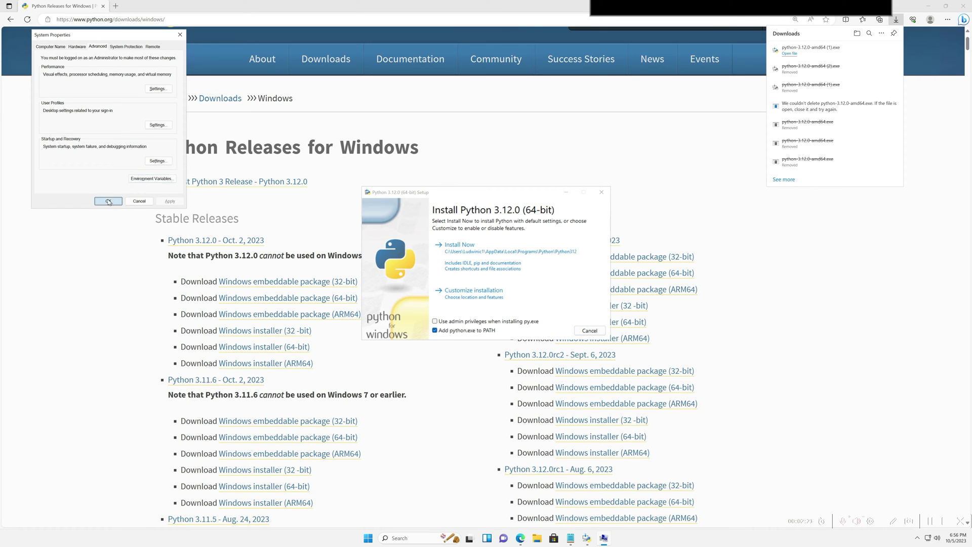
click(477, 257)
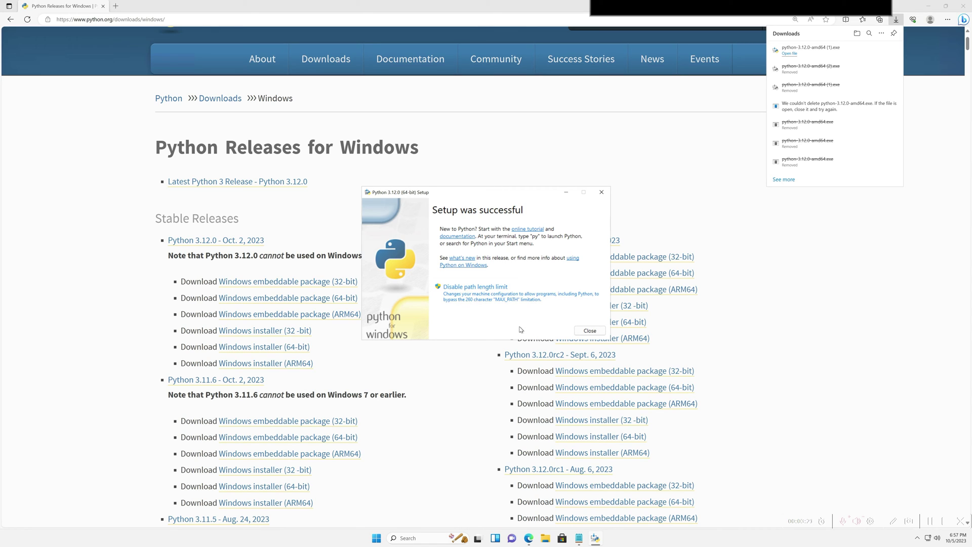
- Close the installer once it reports 'Setup was successful'
click(589, 330)
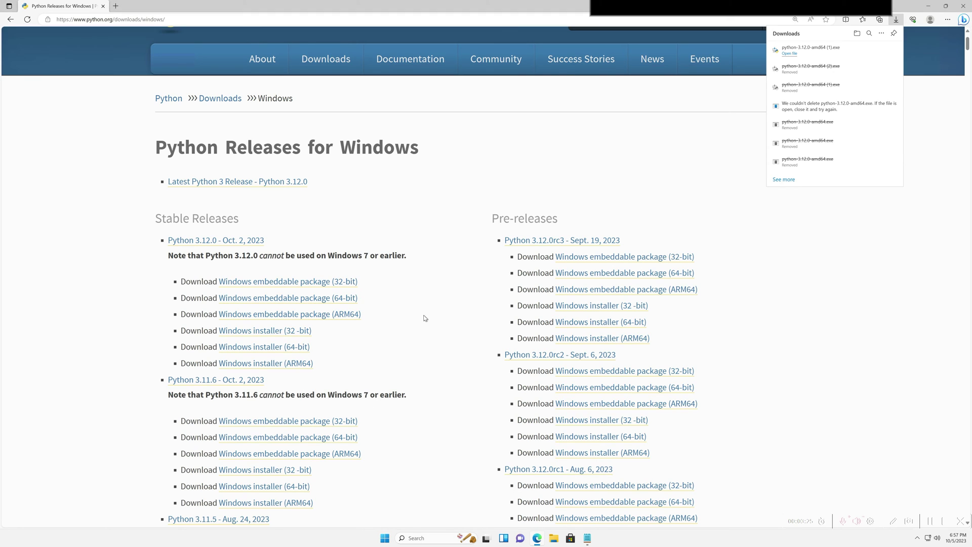
- Open an administrator Command Prompt and run python --version to see 3.12.0
click(386, 539)
text(cmd)
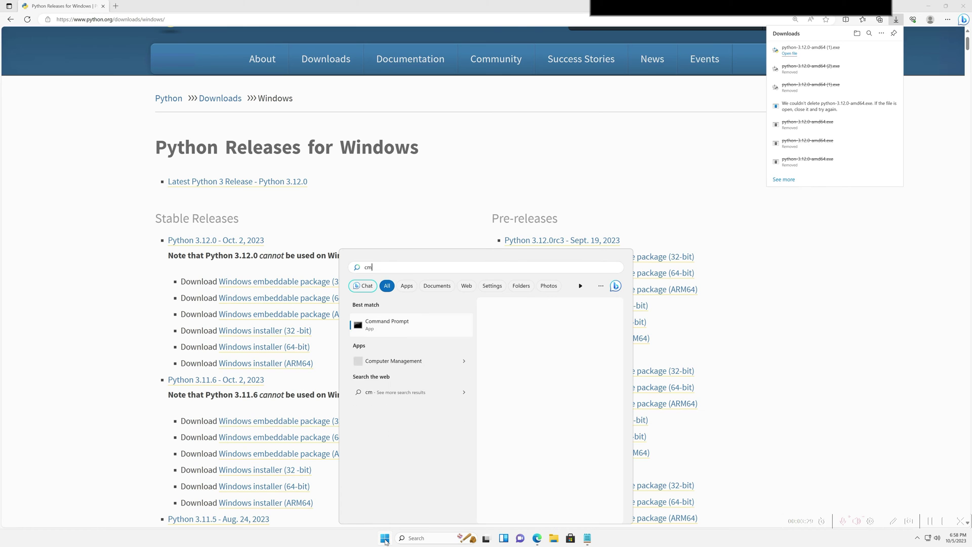
click(524, 391)
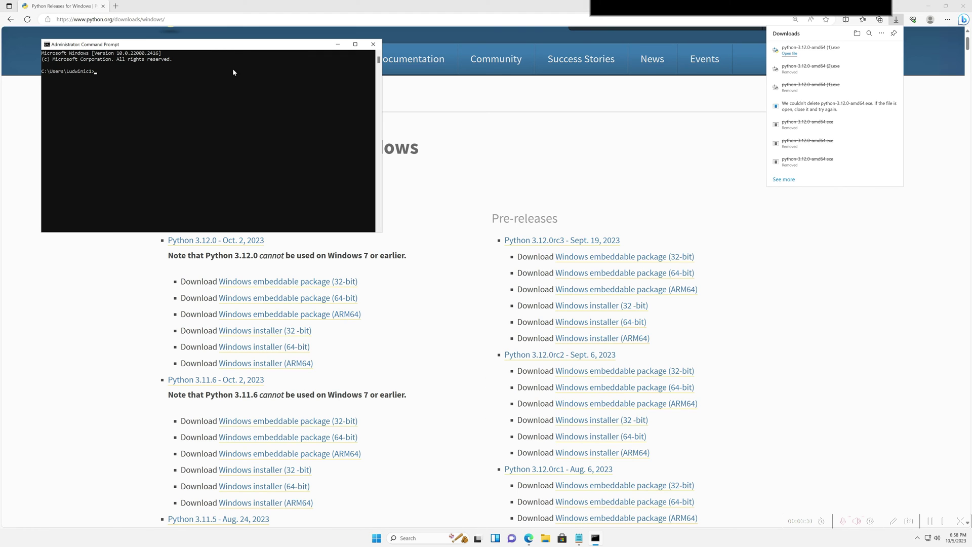
drag(235, 48, 413, 161)
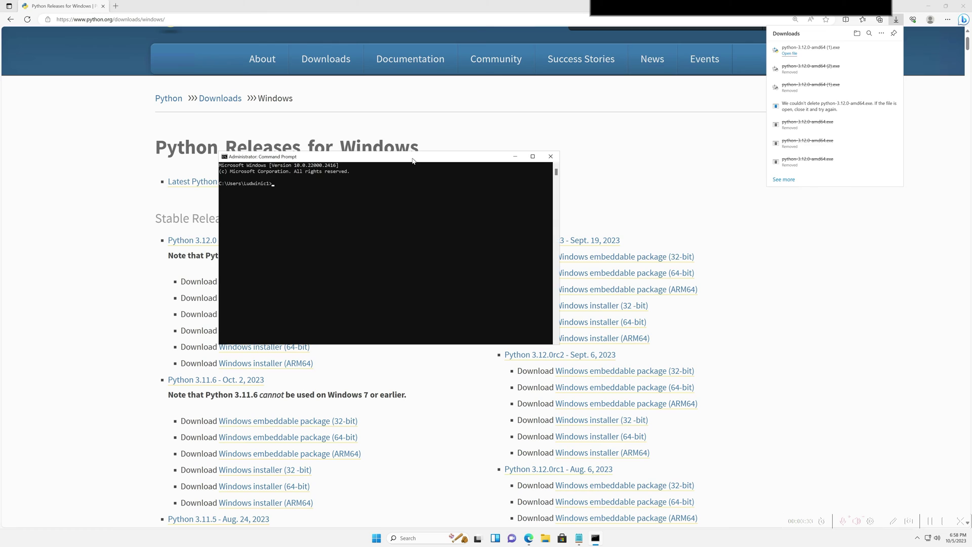
text(python --version)
key(Return)
- Start the python interpreter, exit it, and clear the console with cls
text(python)
key(Return)
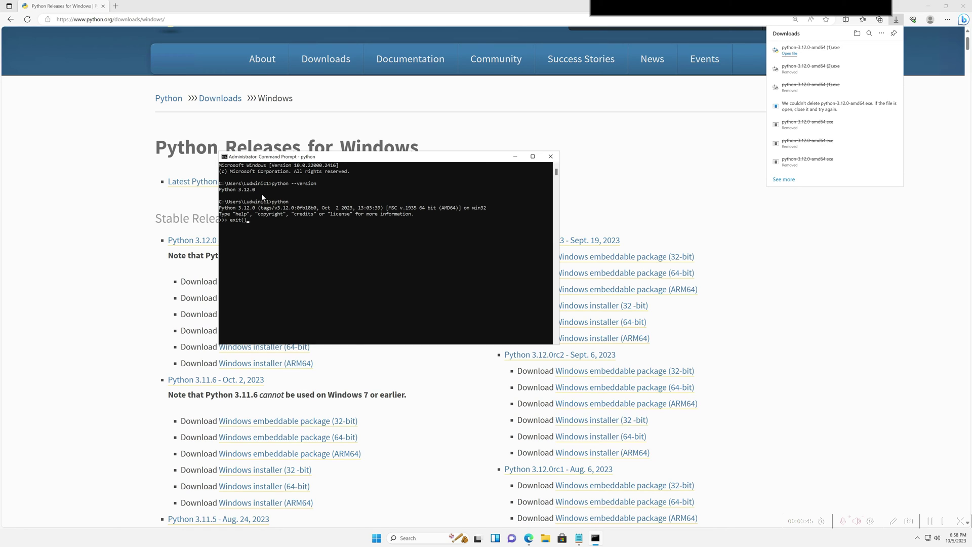
key(Return)
text(cls)
key(Return)
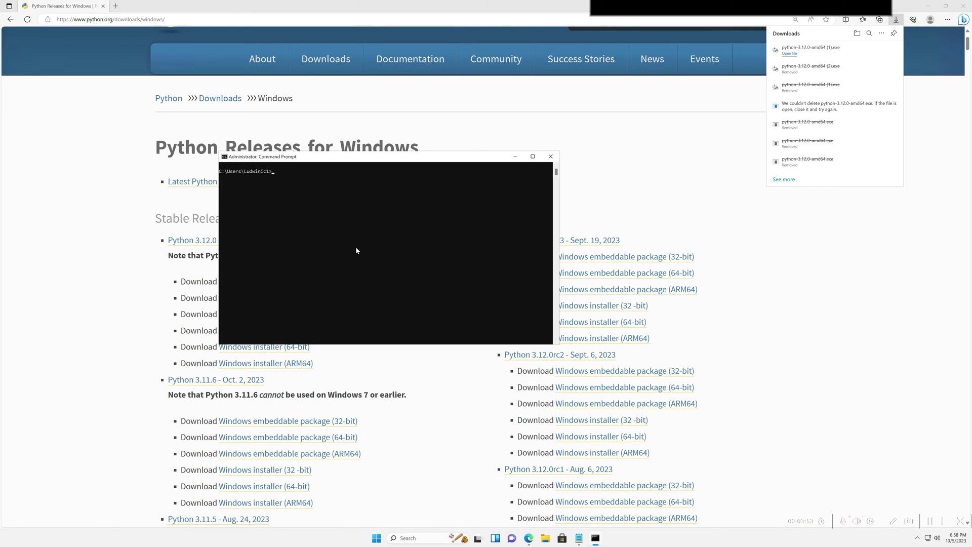
click(378, 540)
- Open the user Path variable editor from the env search's Environment Variables
text(env)
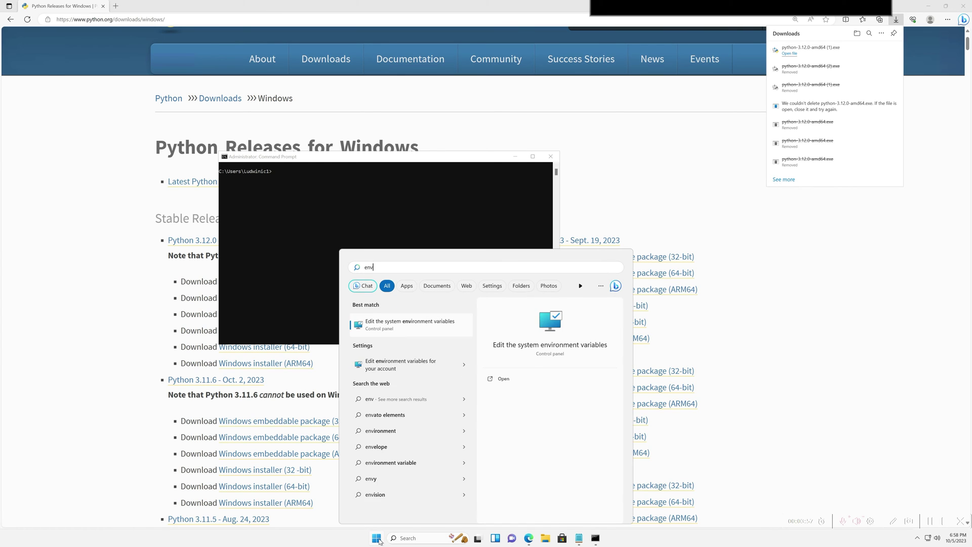
key(Return)
click(163, 198)
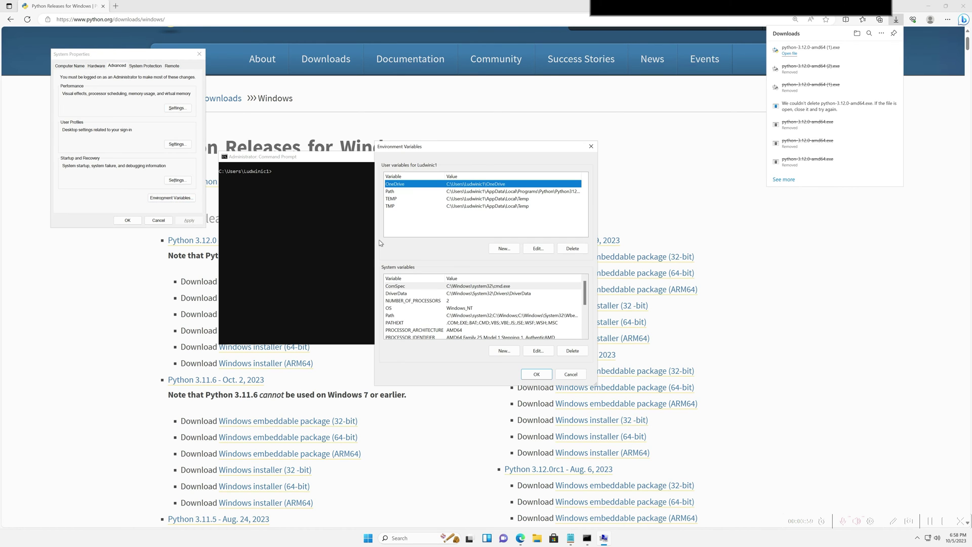
double_click(460, 192)
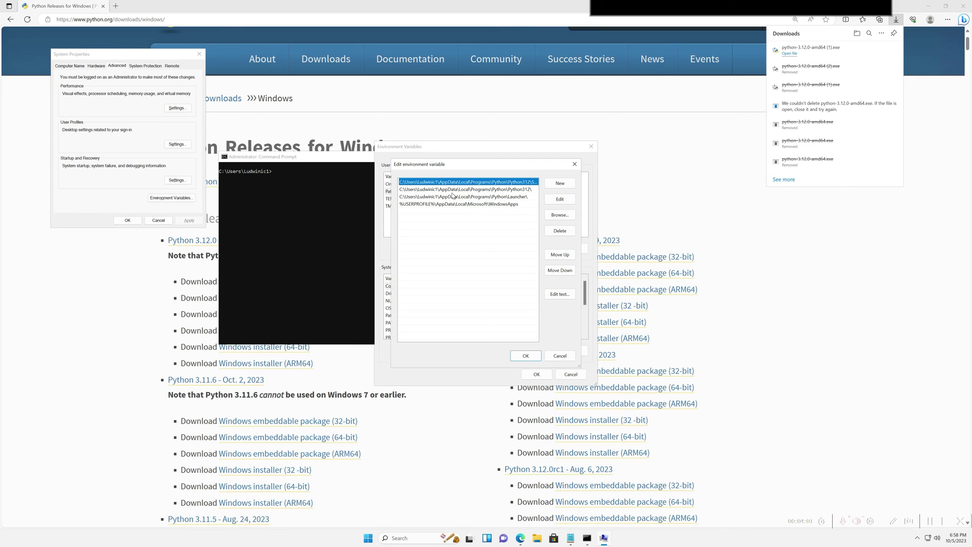
drag(581, 227, 718, 228)
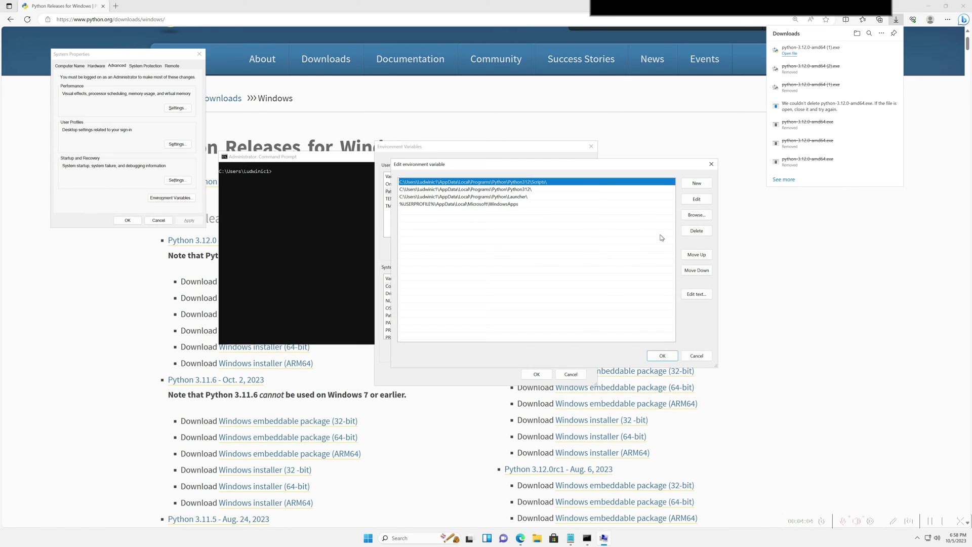
- Review the Python312, Scripts and Launcher entries in the user Path list
click(483, 189)
click(483, 183)
click(483, 189)
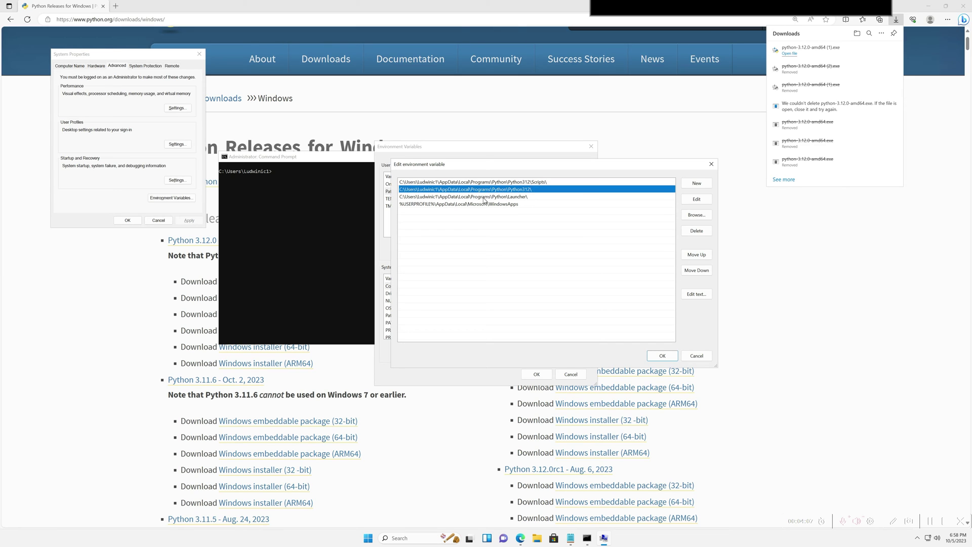
click(529, 197)
click(539, 183)
click(521, 190)
click(520, 196)
click(520, 190)
click(505, 184)
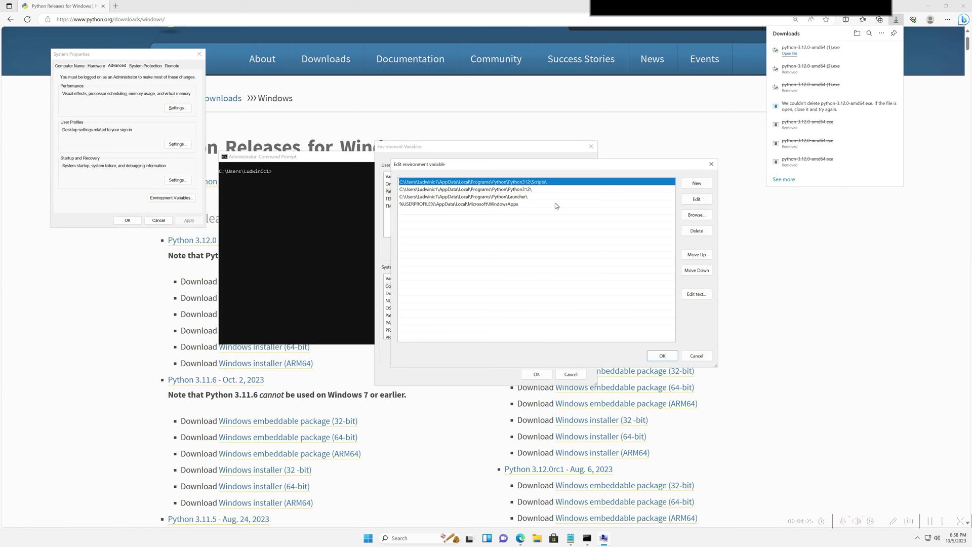
click(536, 191)
click(539, 198)
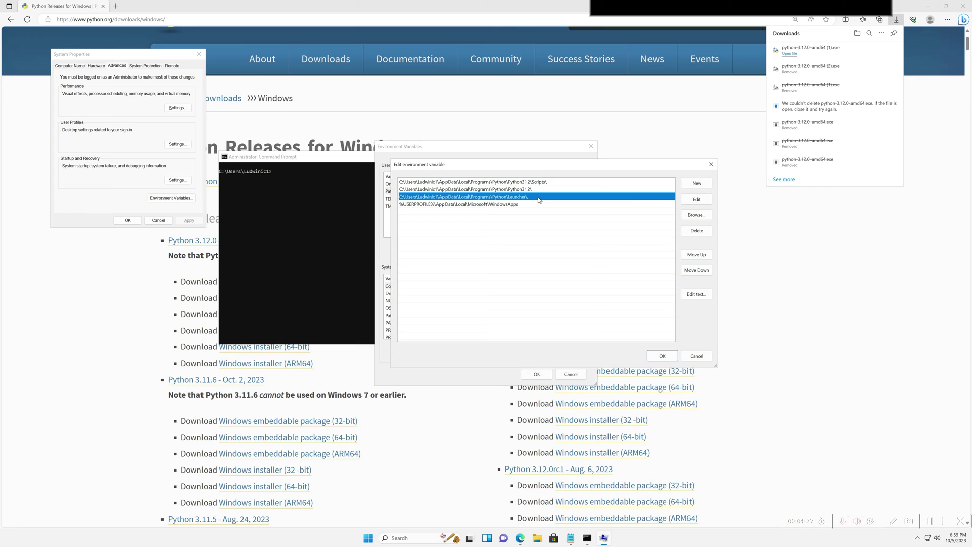
click(535, 183)
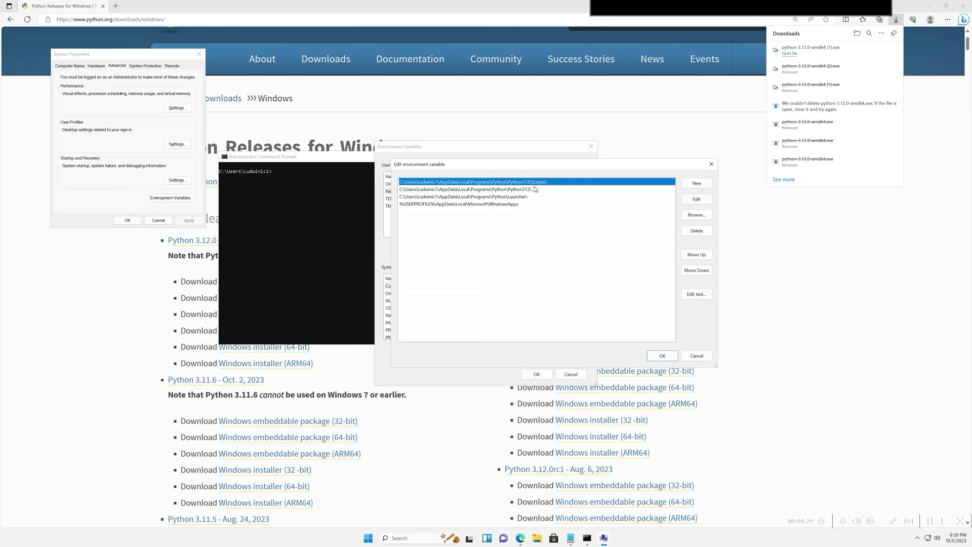
- Delete the Python312\Scripts, Python312 and Launcher entries from the user Path
click(696, 231)
click(525, 183)
click(696, 231)
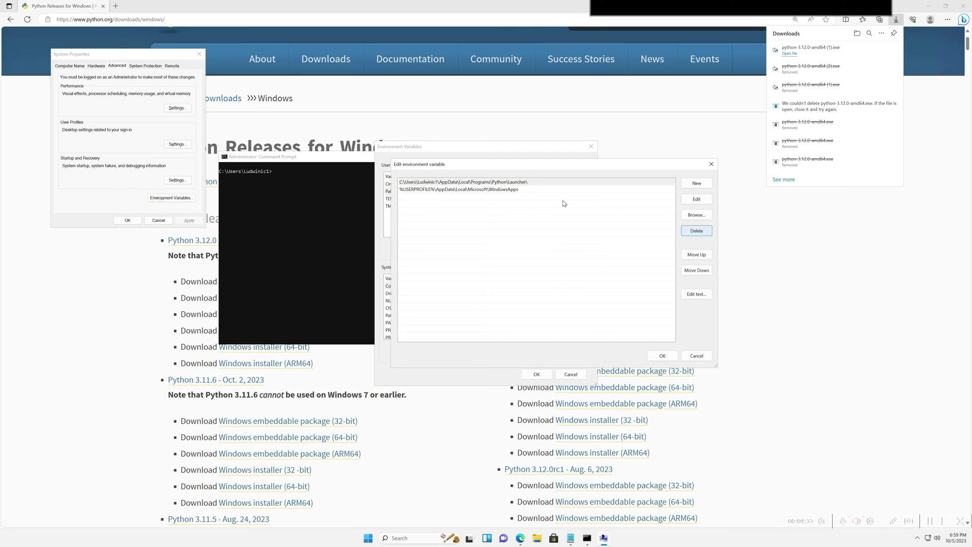
click(523, 183)
click(696, 231)
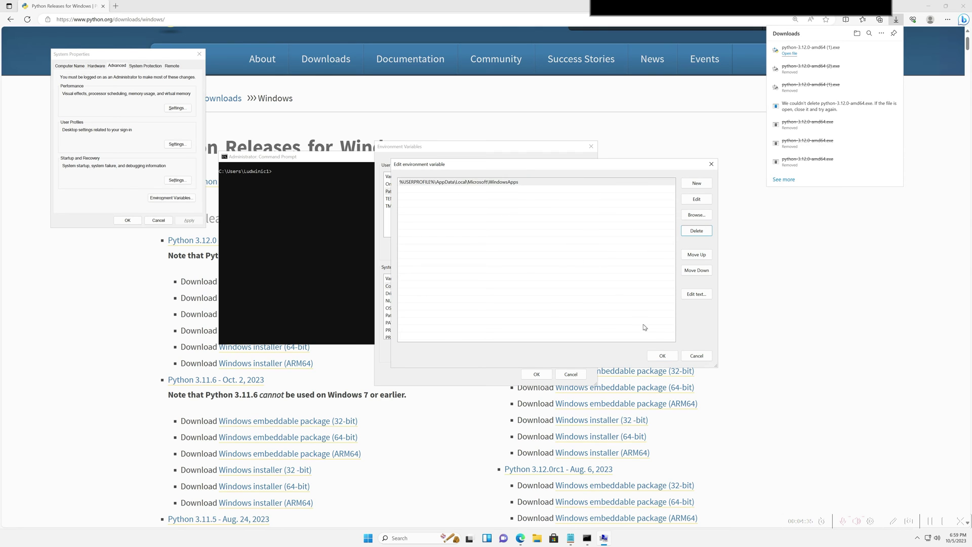
- Save the Path change and close Environment Variables, the old prompt and System Properties
click(657, 356)
click(536, 373)
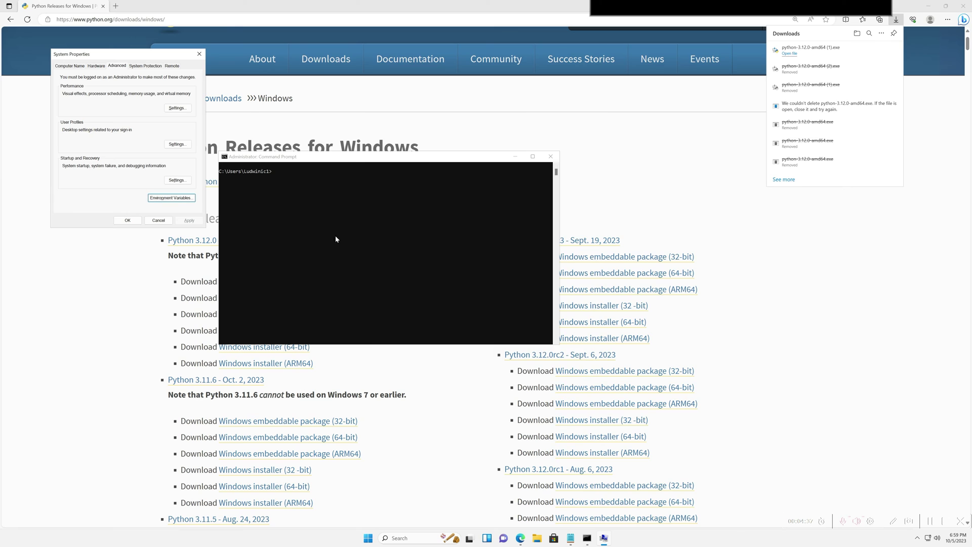
click(551, 156)
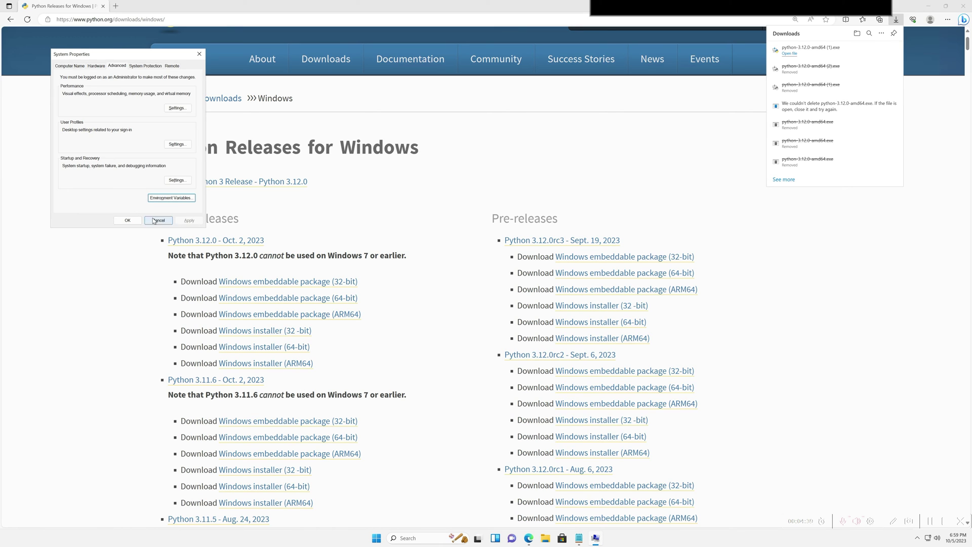
click(127, 220)
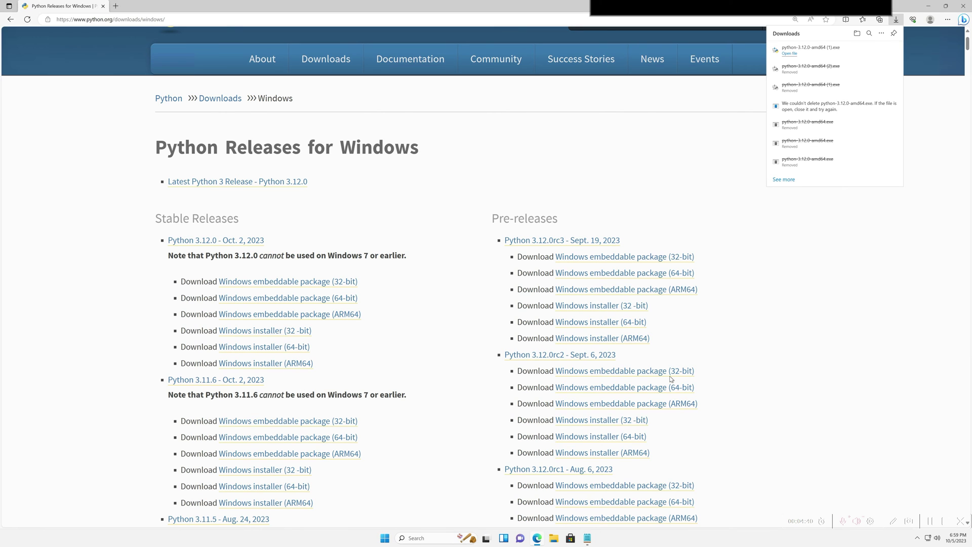
click(384, 541)
- Open a fresh administrator Command Prompt and try the python version check and python
text(cmd)
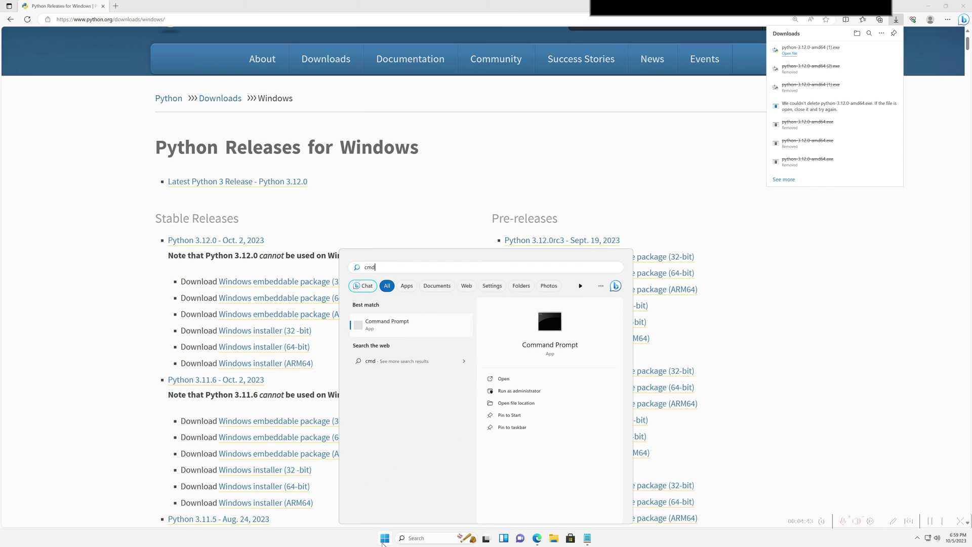
key(ctrl+shift+Return)
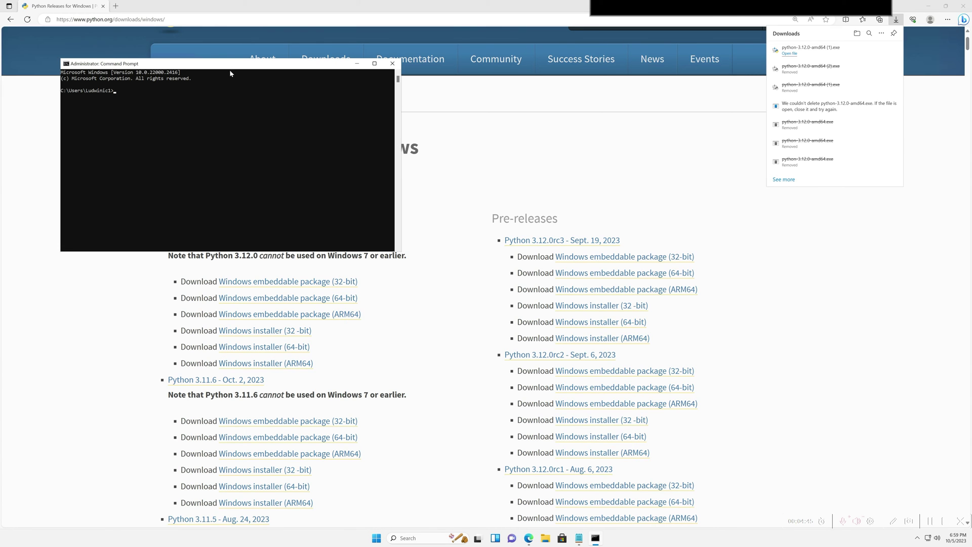
drag(229, 64, 376, 144)
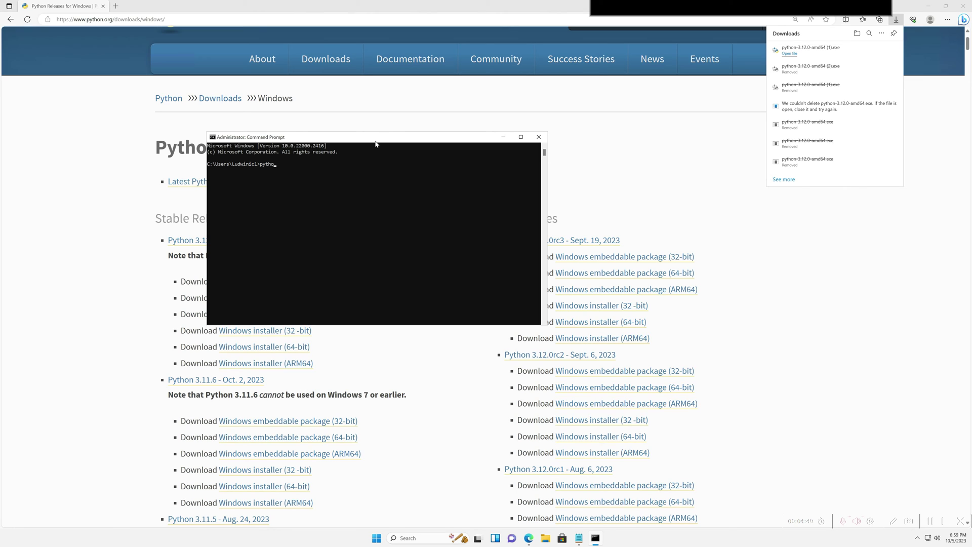
key(Return)
text(python)
key(Return)
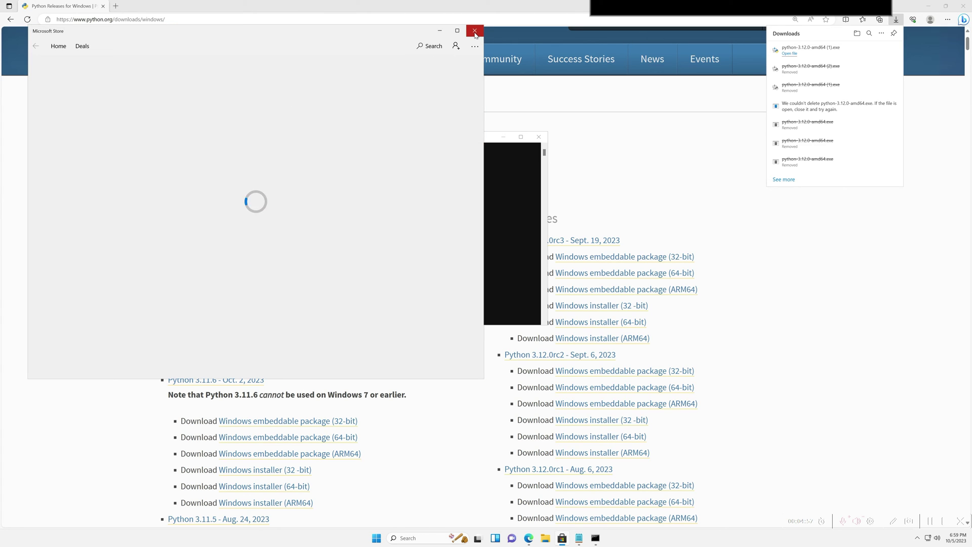
- Close the Microsoft Store window python opened and clear the console with cls
click(475, 32)
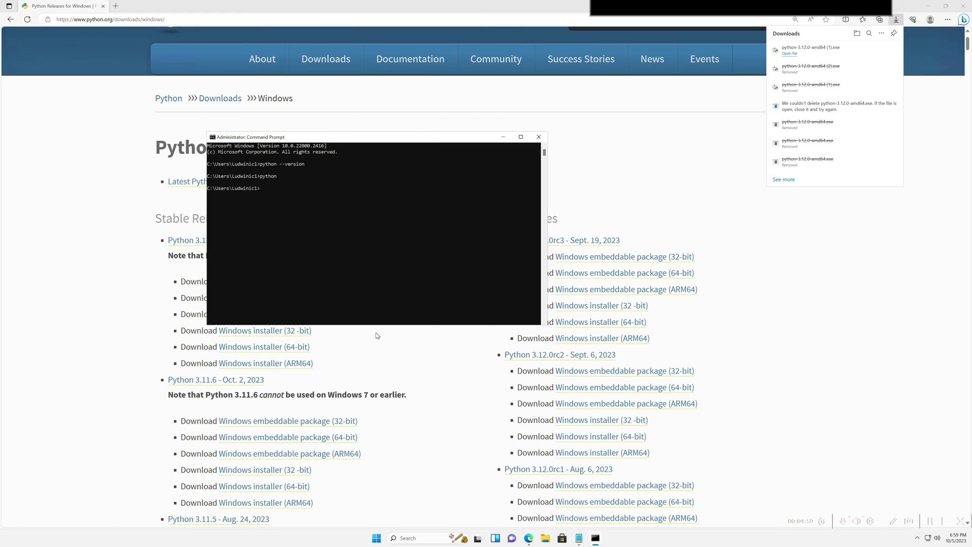
click(280, 193)
key(Escape)
text(cls)
key(Return)
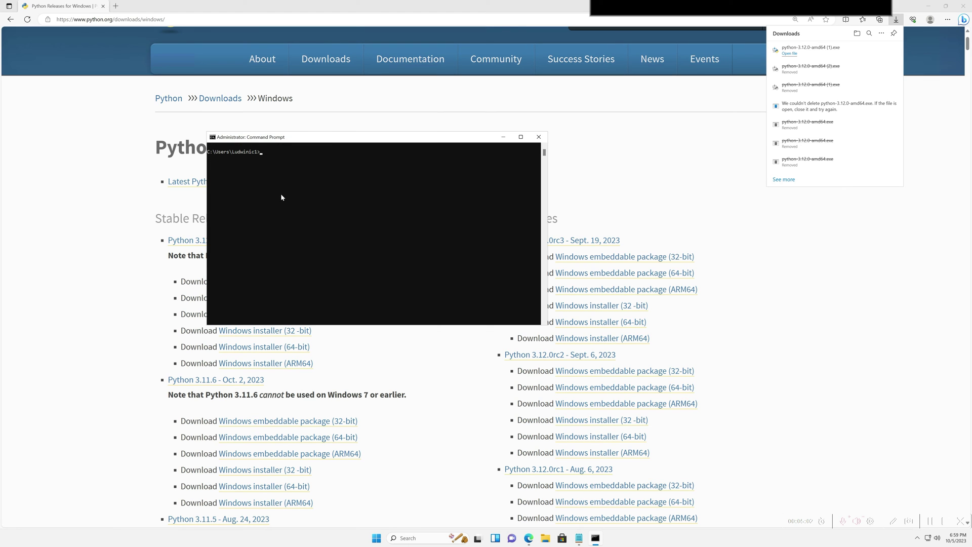
- Follow the Python 3.12 Start shortcut to its target Python312 install folder
click(376, 541)
text(python)
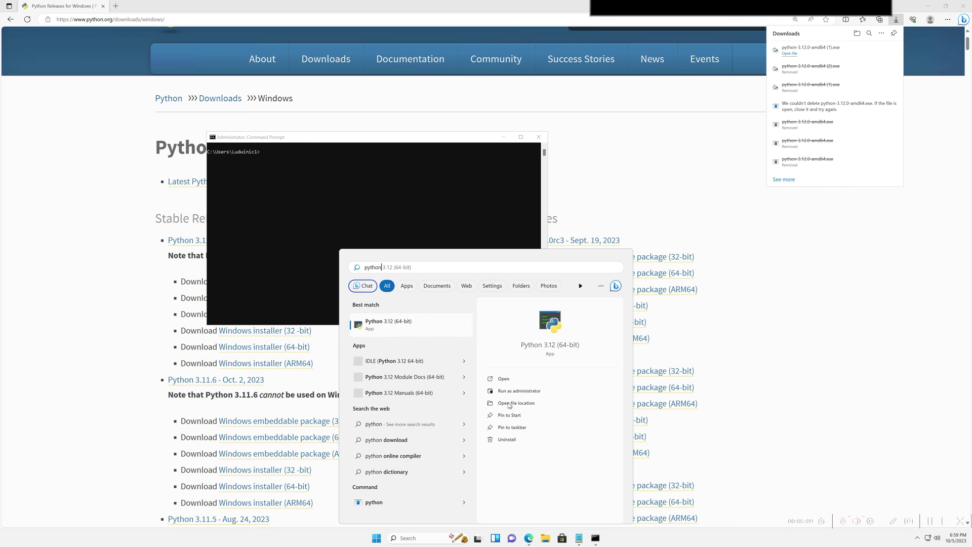
click(516, 403)
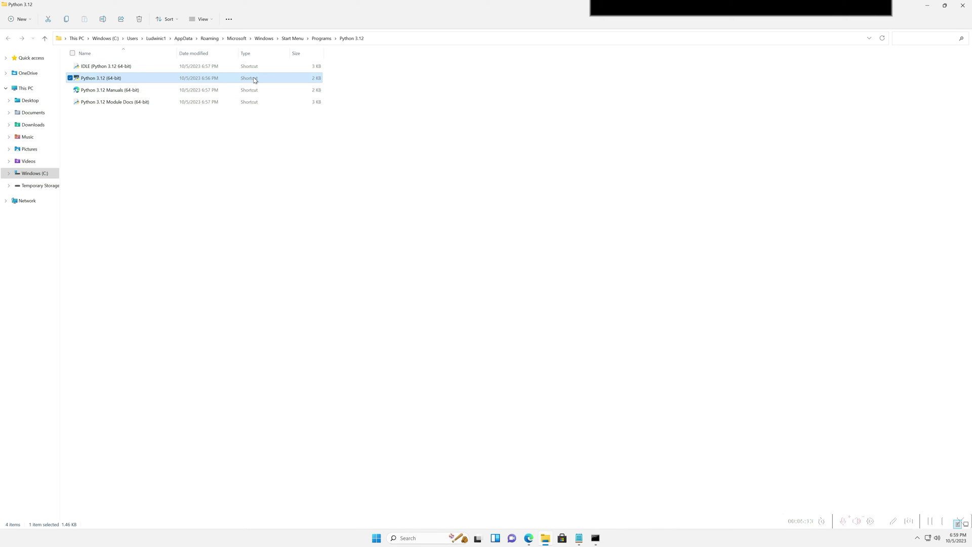
right_click(110, 81)
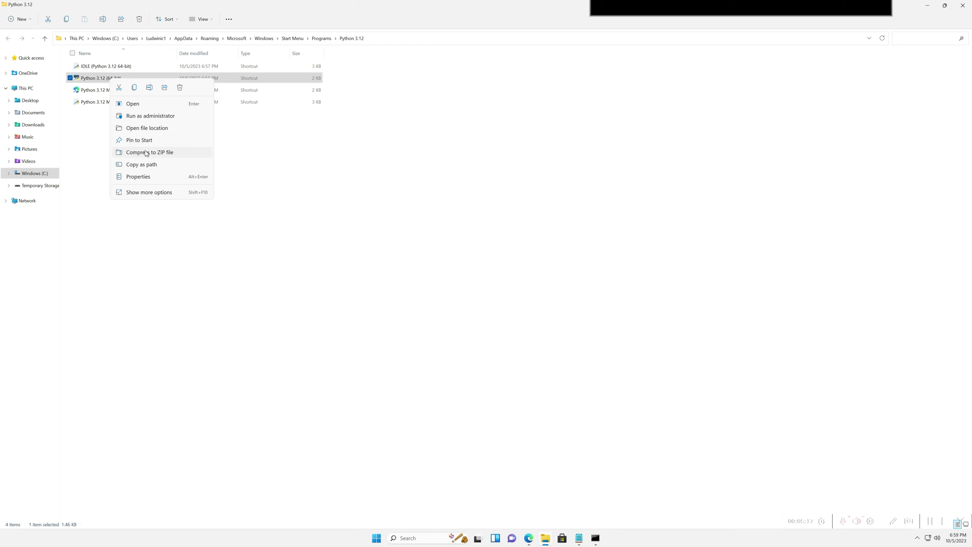
click(141, 129)
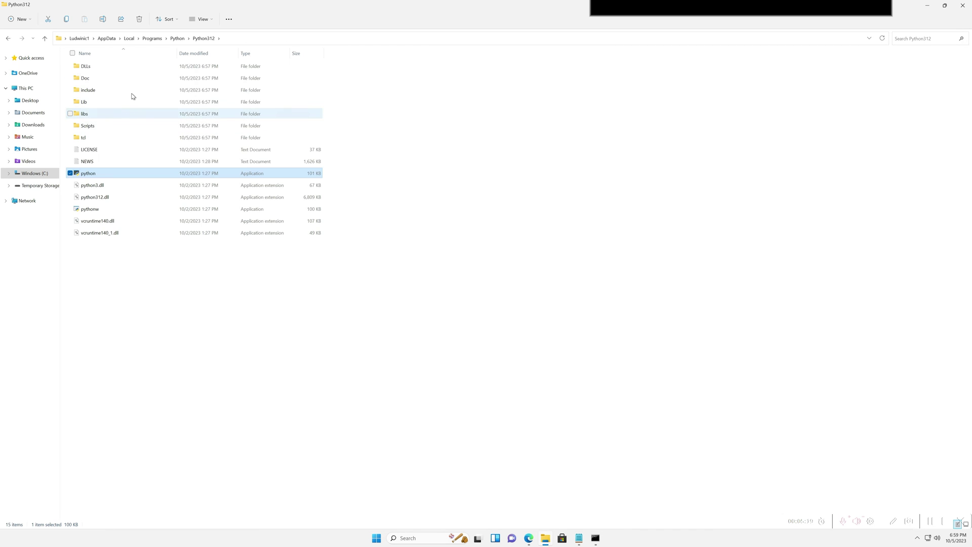
click(219, 39)
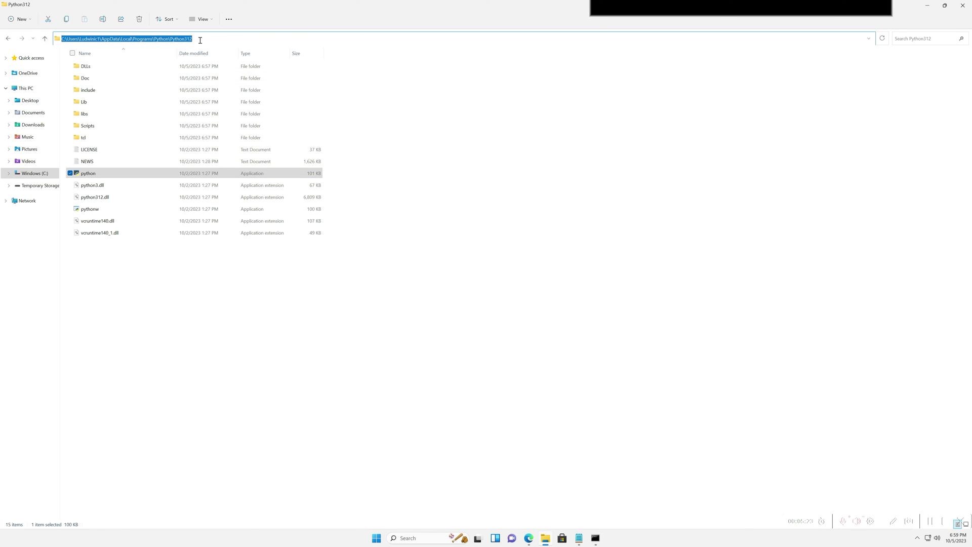
click(200, 40)
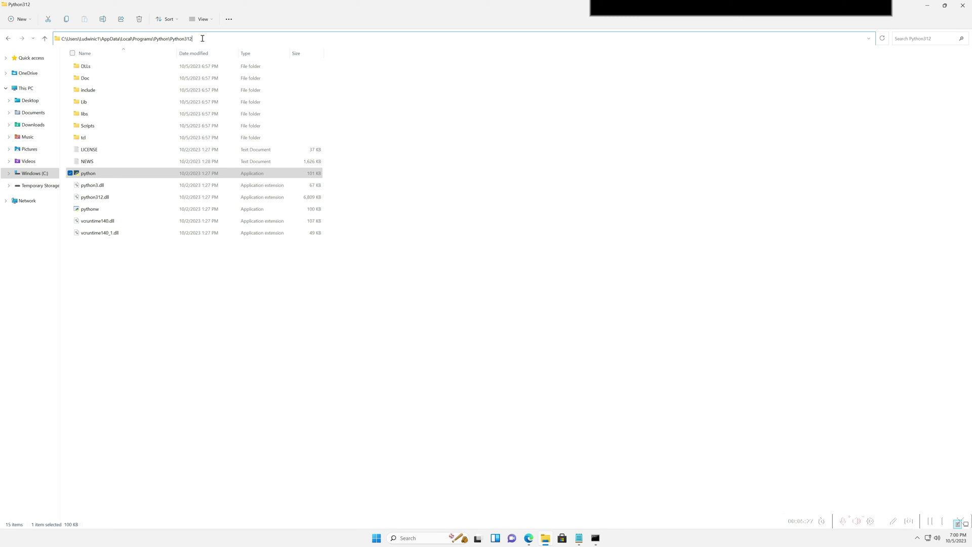
- Check python's Properties show an .exe application, then briefly search the folder for python
click(114, 174)
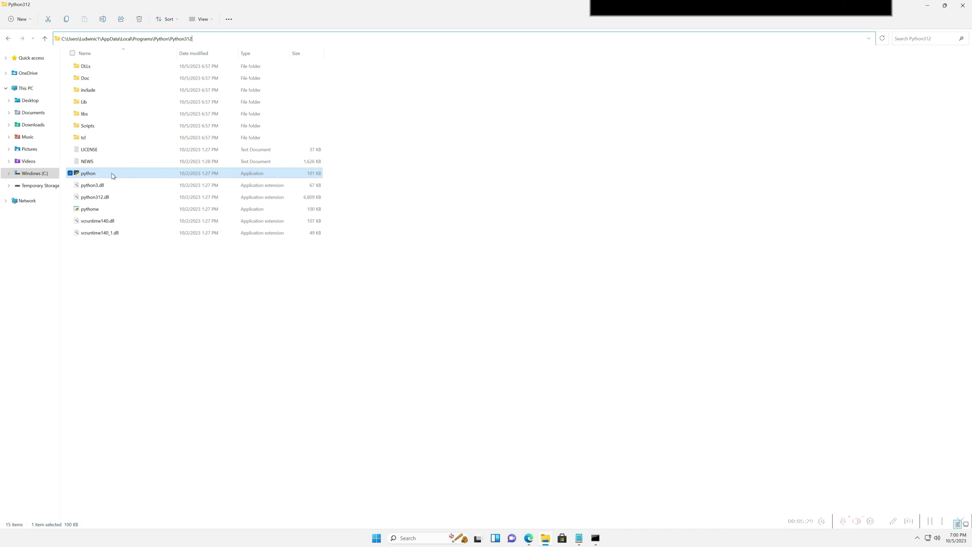
right_click(96, 175)
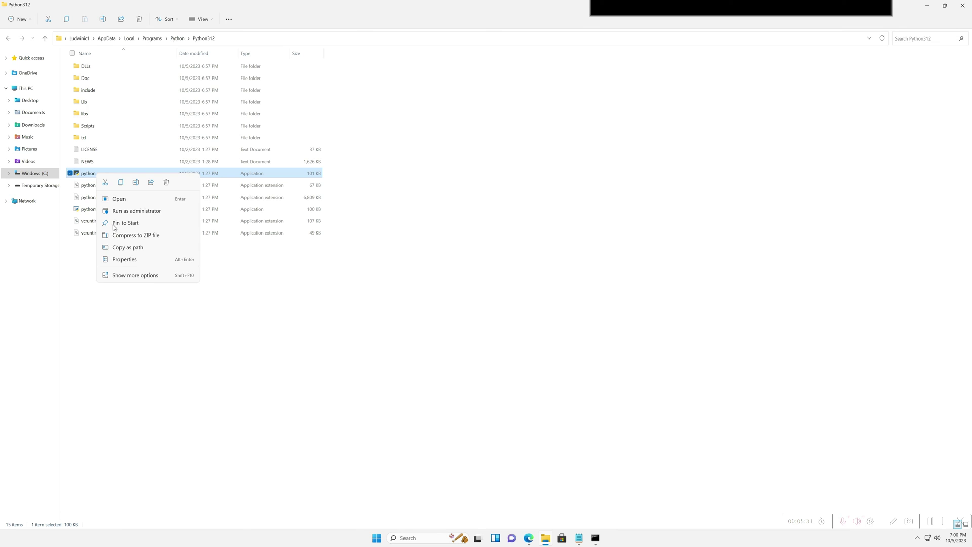
click(136, 262)
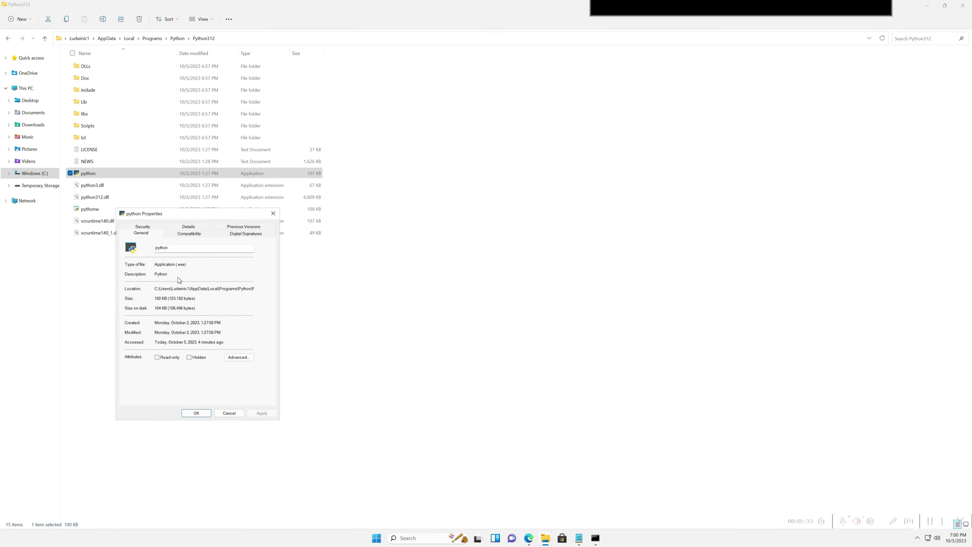
drag(178, 264, 186, 265)
click(273, 213)
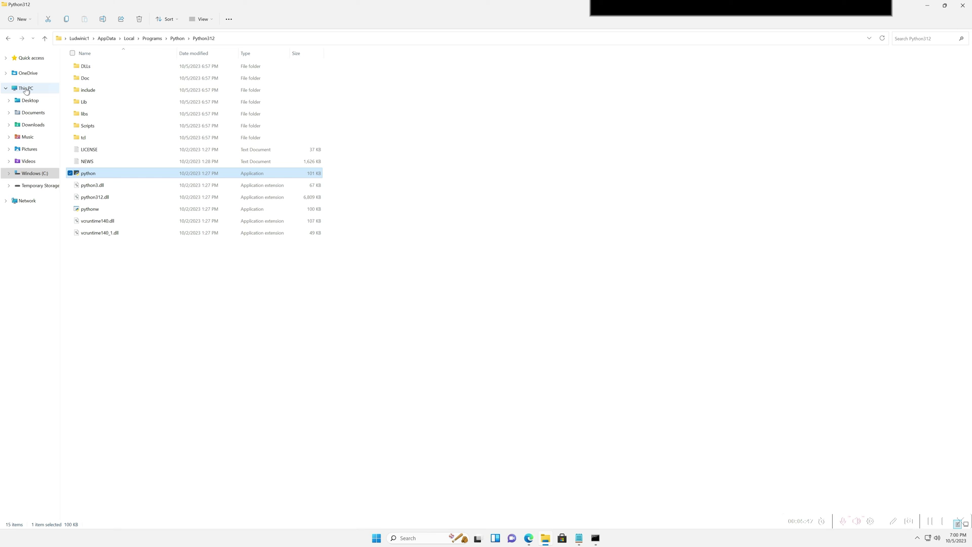
click(926, 39)
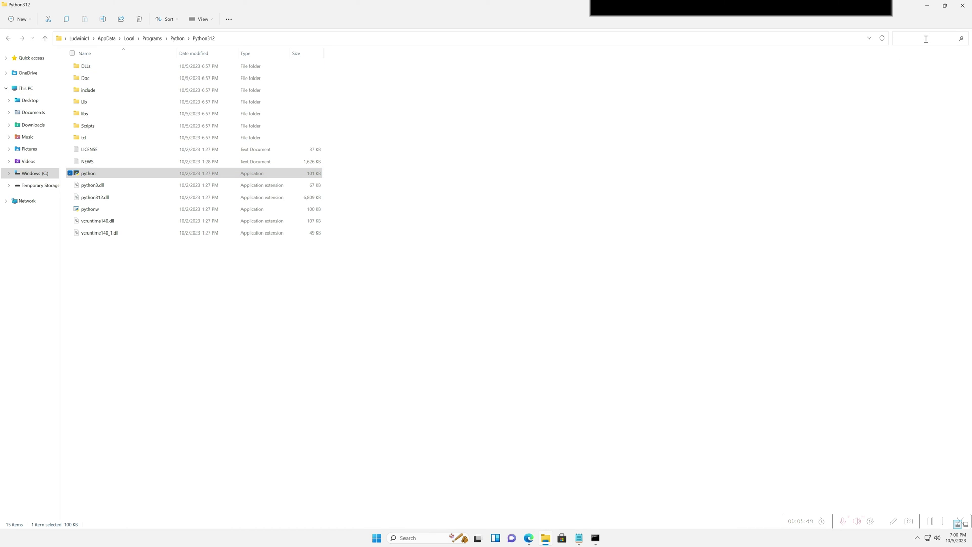
text(python)
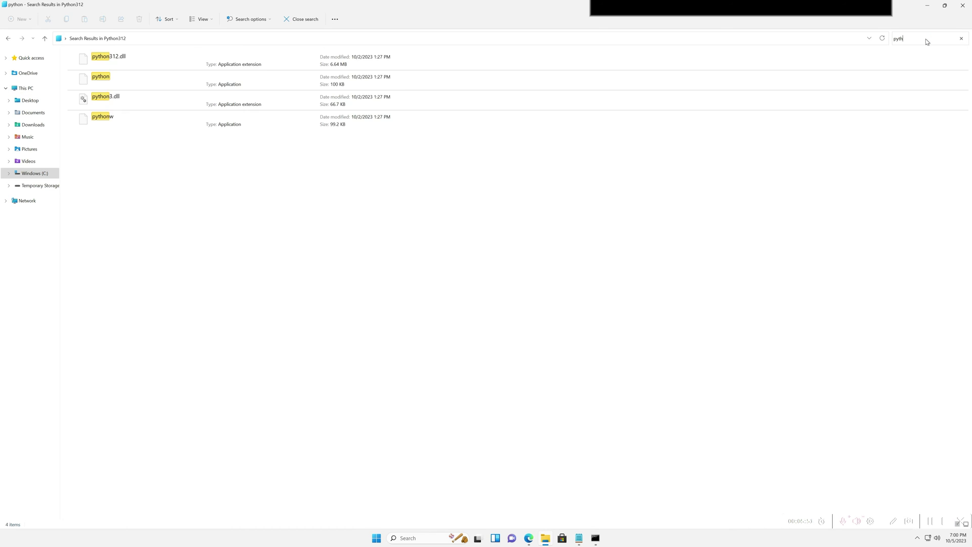
key(BackSpace)
key(BackSpace)
key(BackSpace)
key(BackSpace)
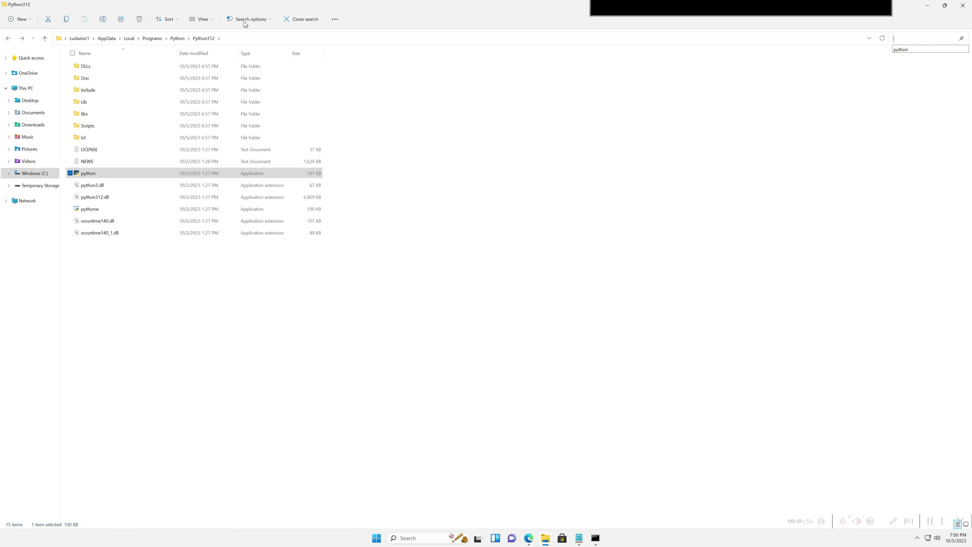
- Select the Python312 folder path and open the user Path variable for editing
click(231, 41)
click(219, 41)
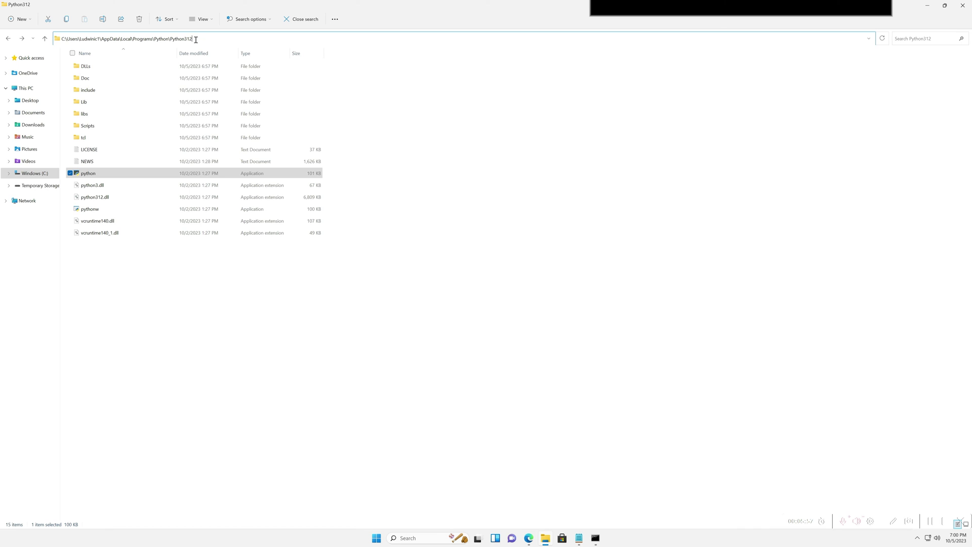
drag(196, 40, 48, 43)
key(ctrl+c)
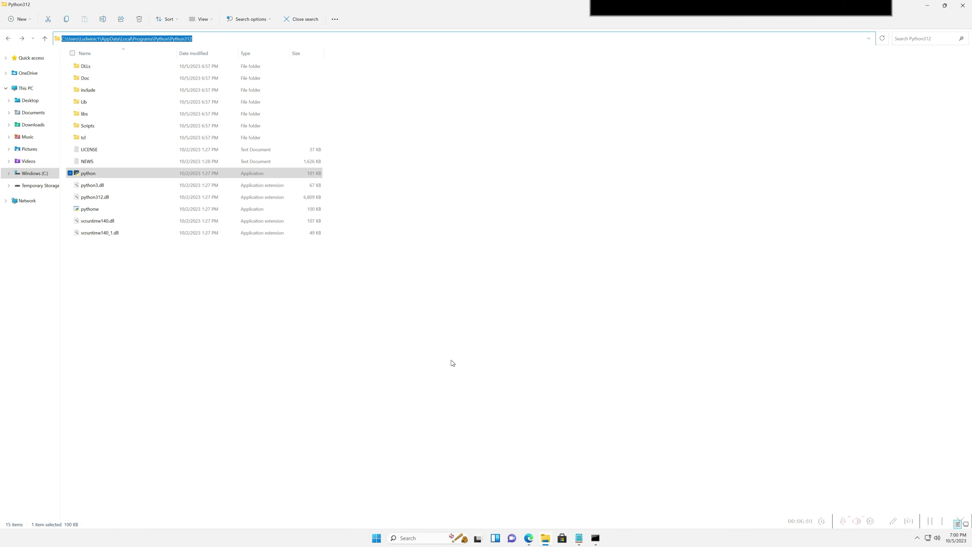
click(377, 538)
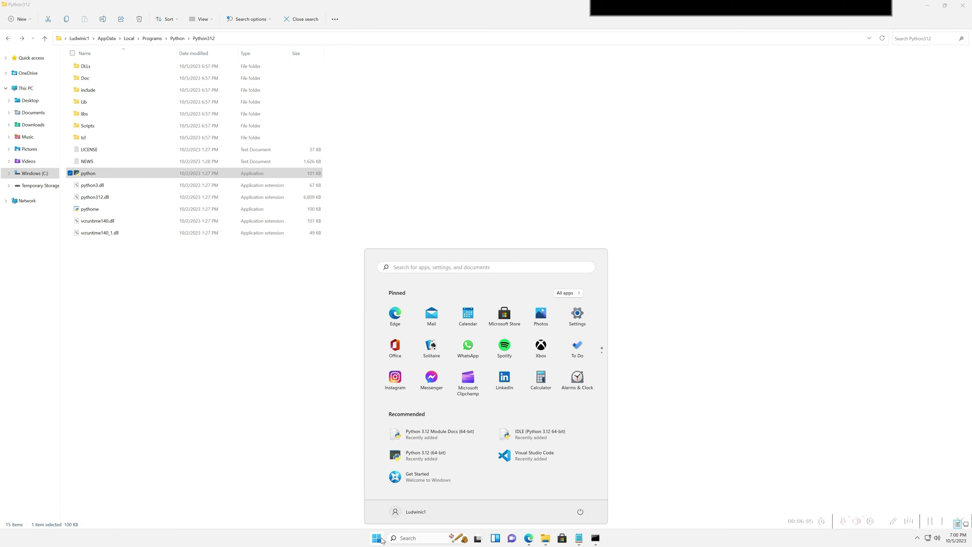
text(env)
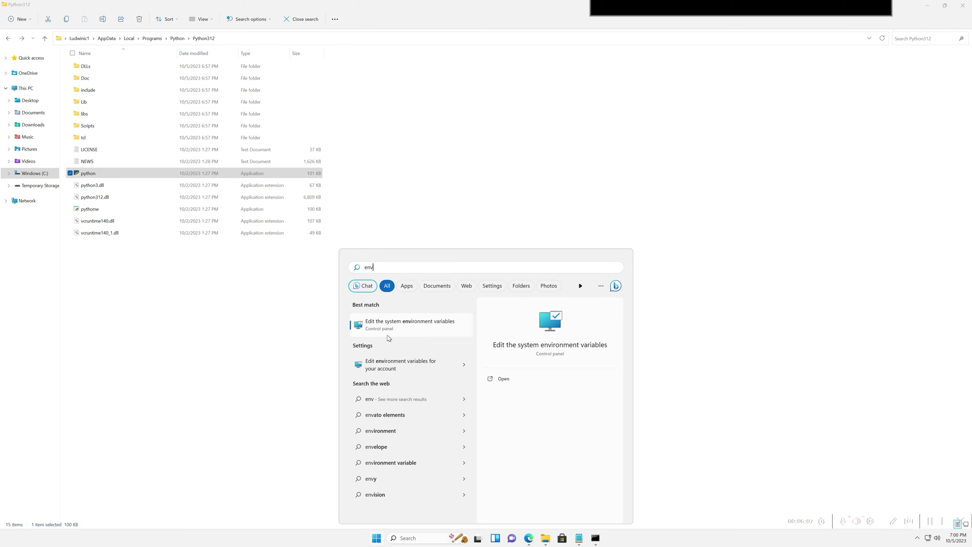
click(400, 326)
click(191, 216)
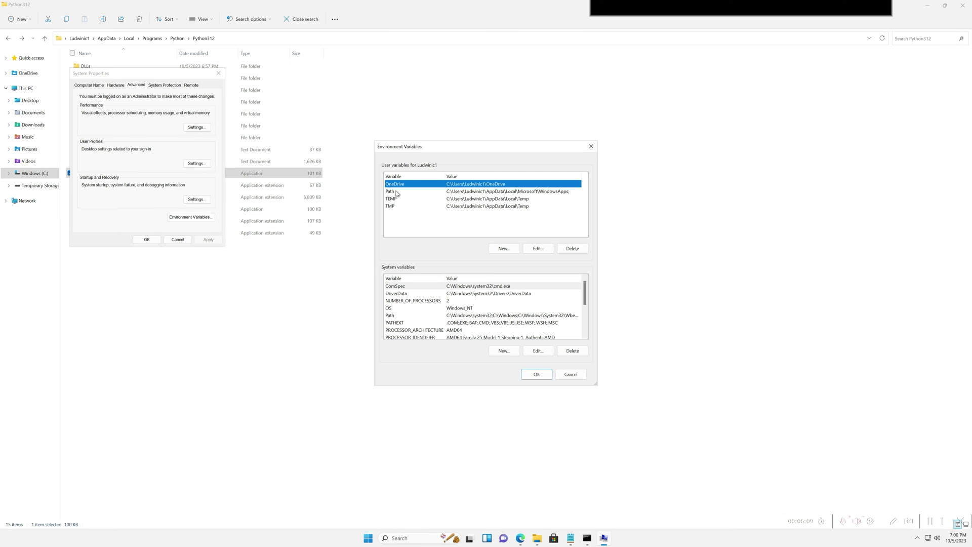
double_click(420, 191)
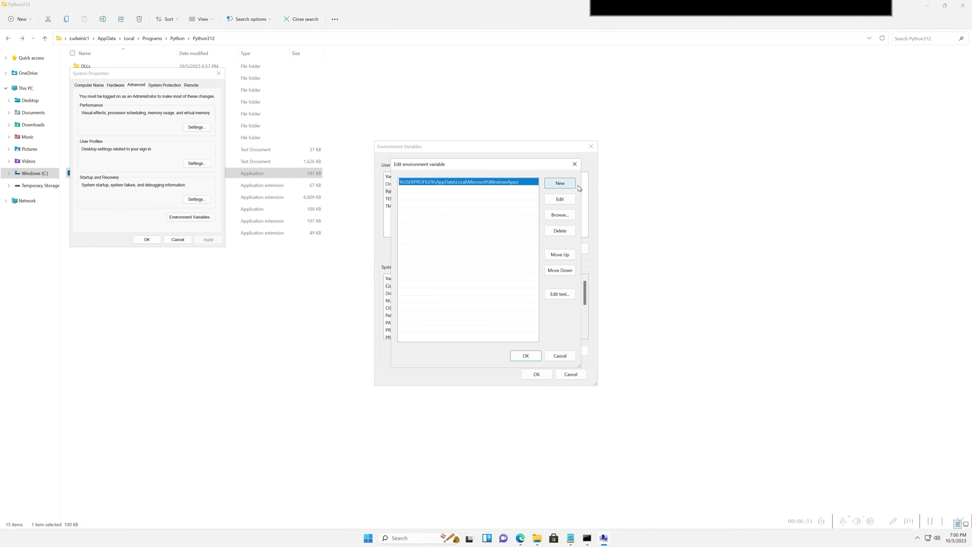
- Paste the Python312 folder as a new Path entry, move it to the top, and save
drag(581, 187, 642, 187)
click(620, 183)
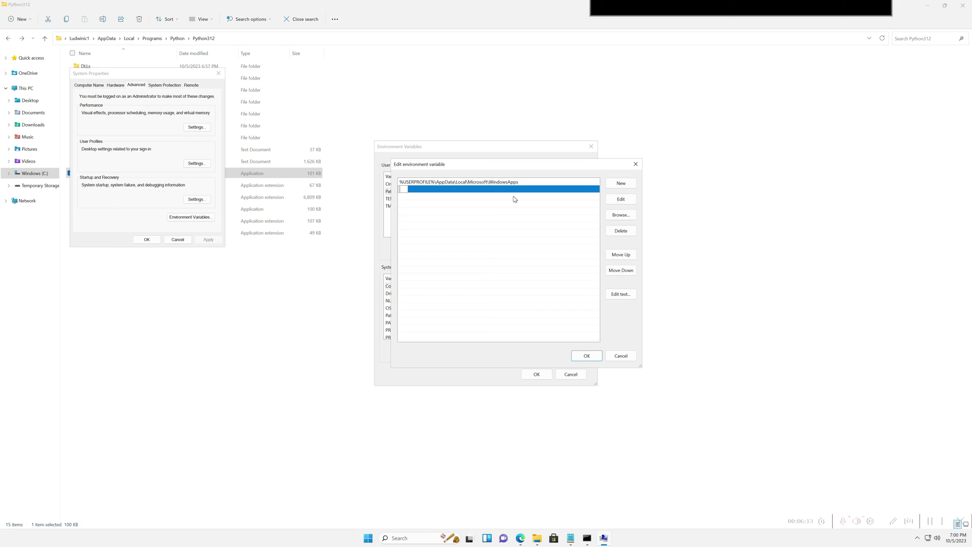
key(ctrl+v)
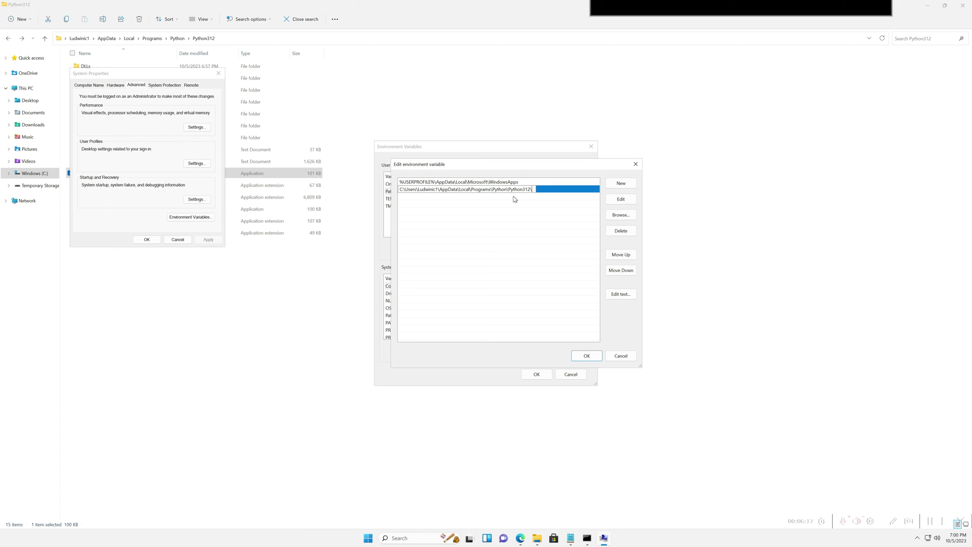
key(Return)
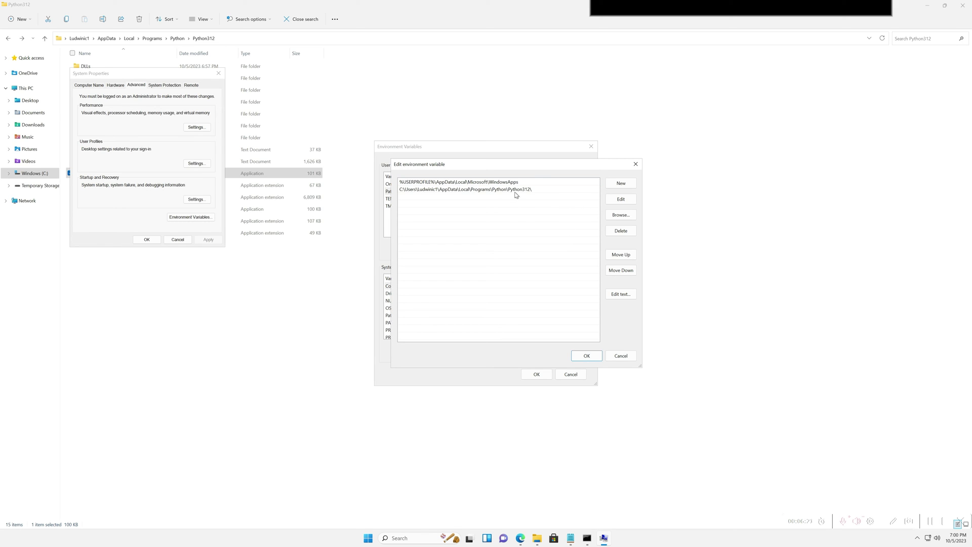
click(621, 254)
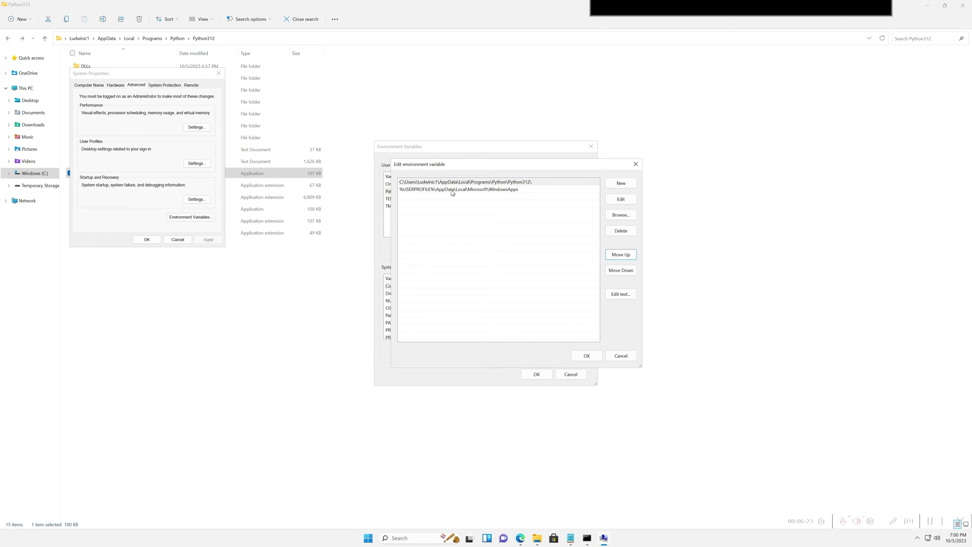
click(414, 191)
click(495, 182)
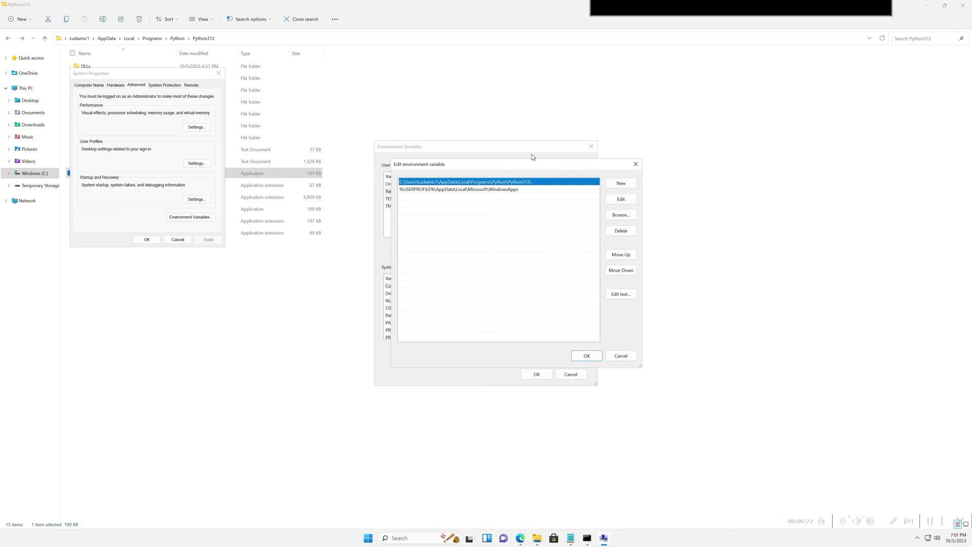
click(586, 356)
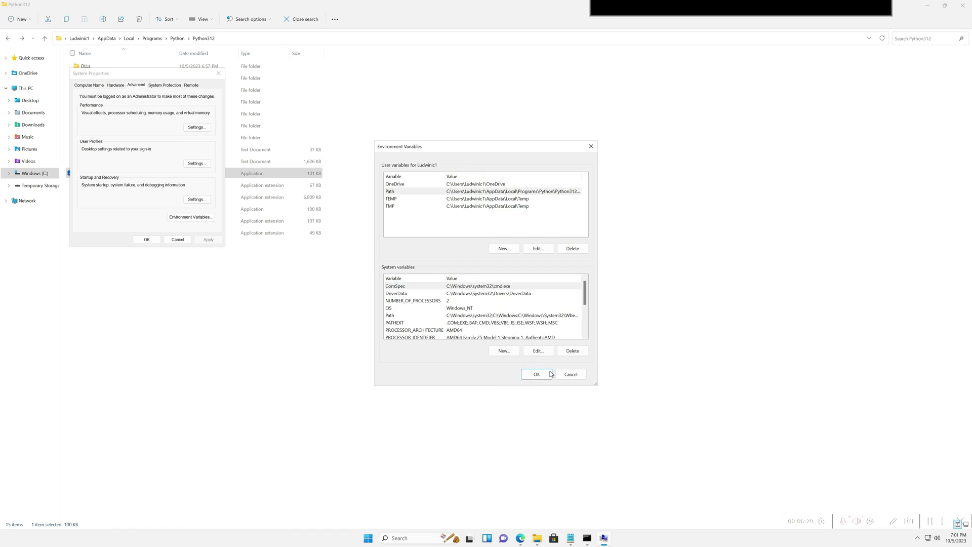
click(537, 374)
- Replace the old prompt with a fresh Command Prompt and confirm python --version shows 3.12.0
click(148, 240)
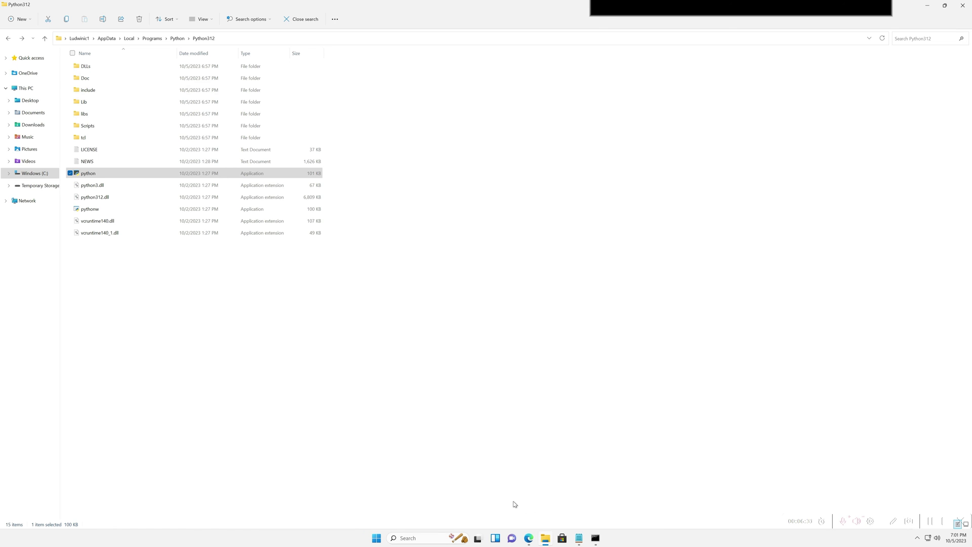
click(595, 538)
click(538, 137)
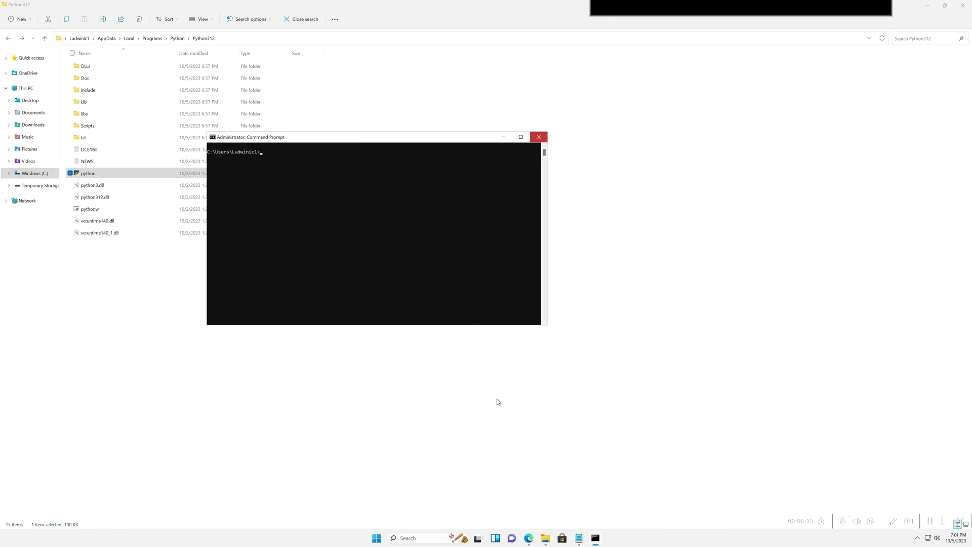
click(385, 537)
text(cmd)
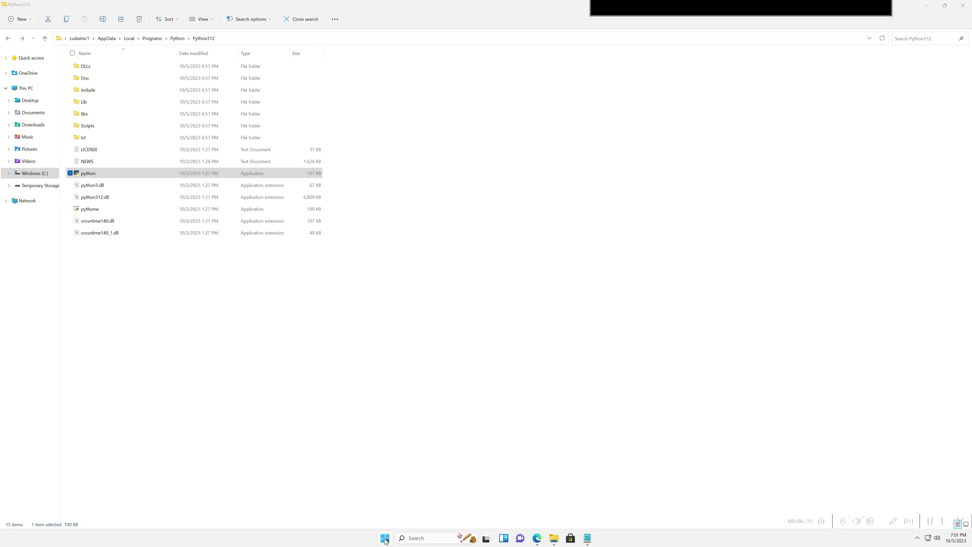
key(ctrl+shift+Return)
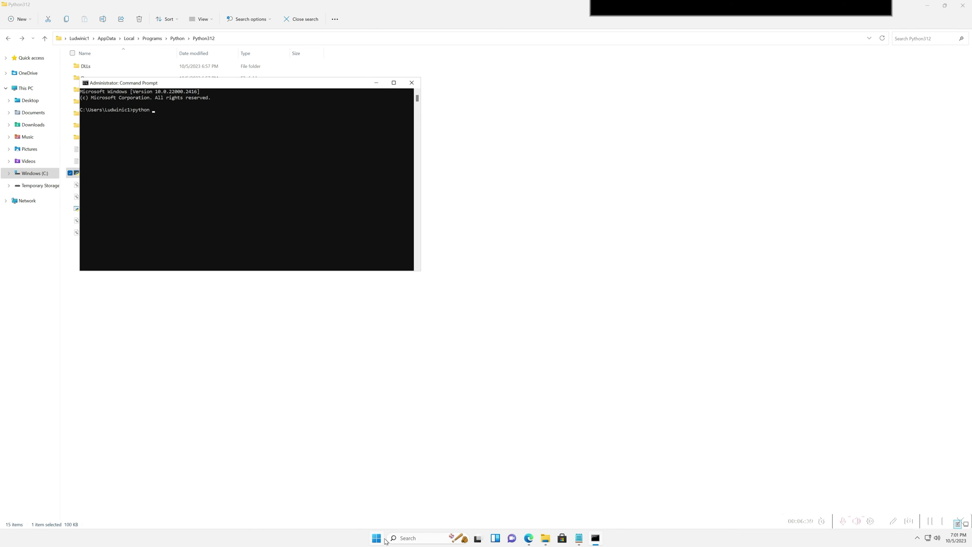
text(n)
key(Return)
click(411, 84)
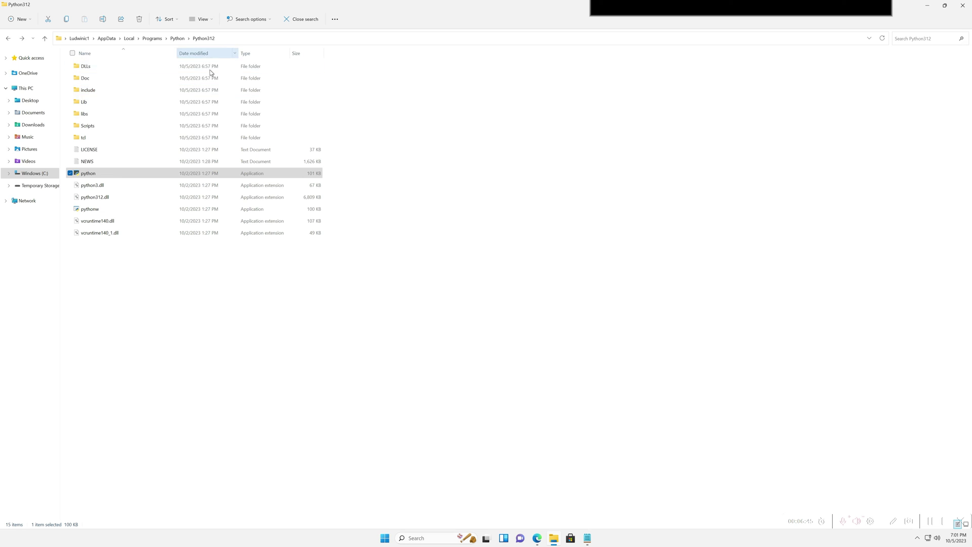
- Open the Scripts folder inside Python312 and select its full path in the address bar
double_click(87, 127)
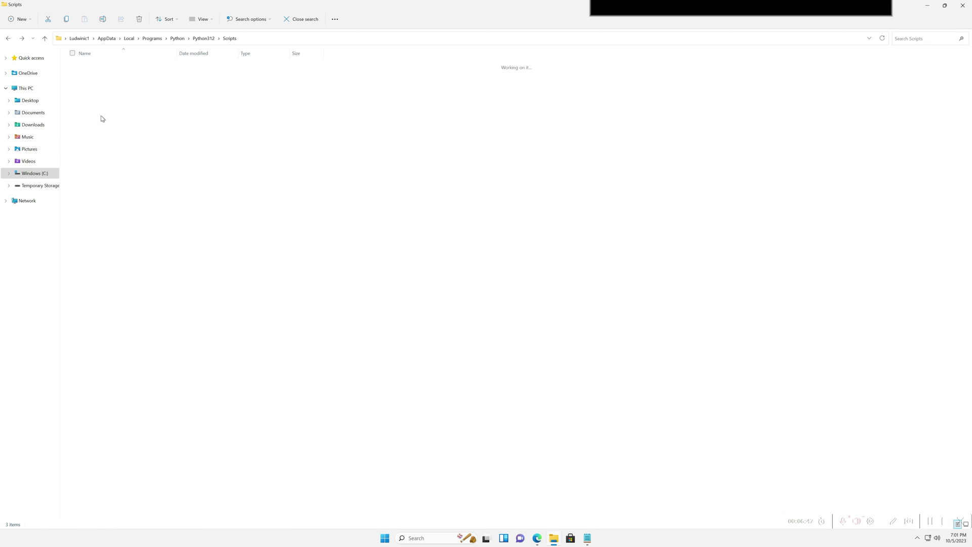
click(242, 39)
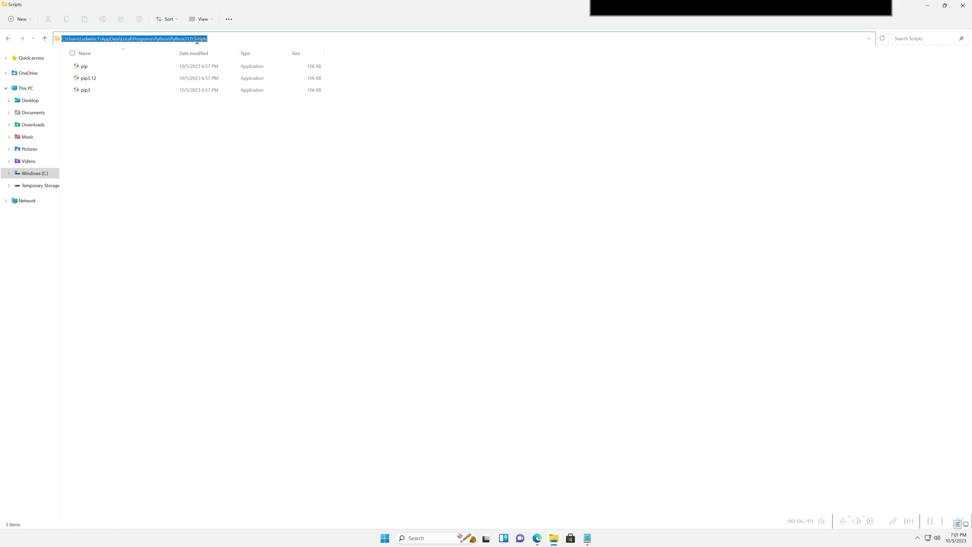
click(215, 38)
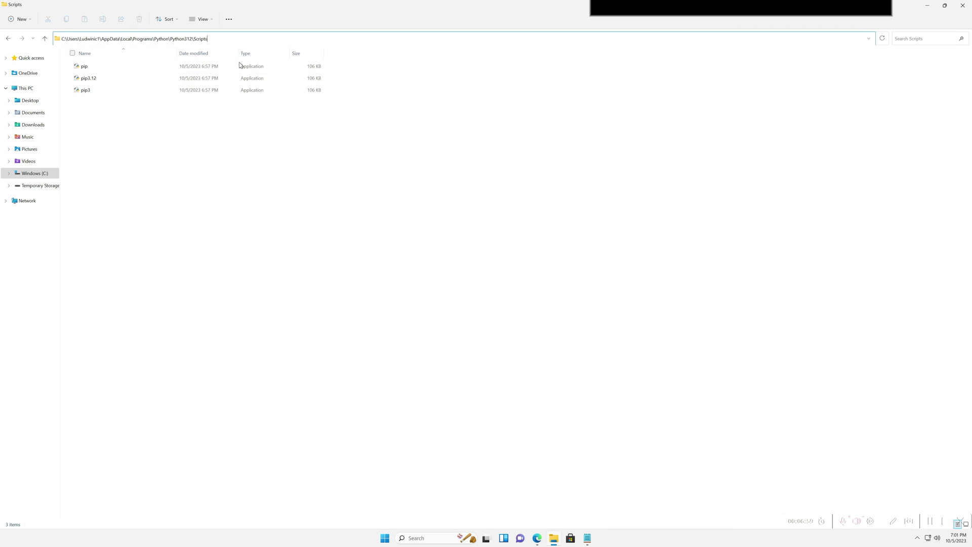
drag(204, 39, 62, 40)
key(ctrl+c)
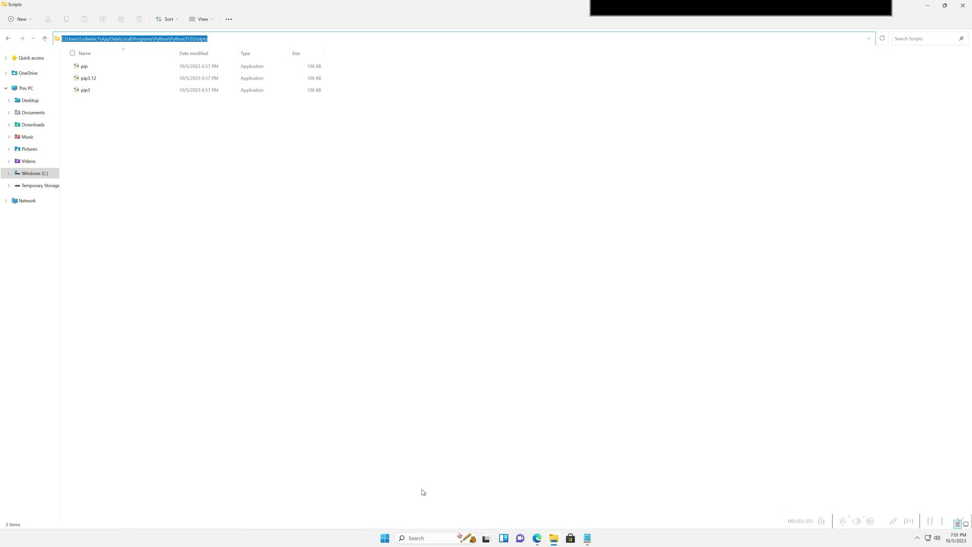
click(384, 538)
- Open the Environment Variables dialog through the 'env' system settings search
text(env)
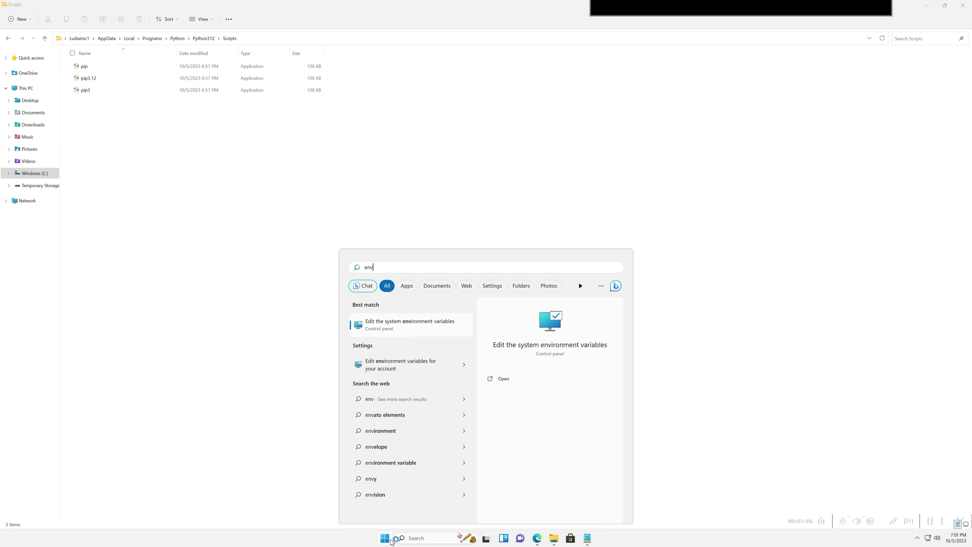
key(Return)
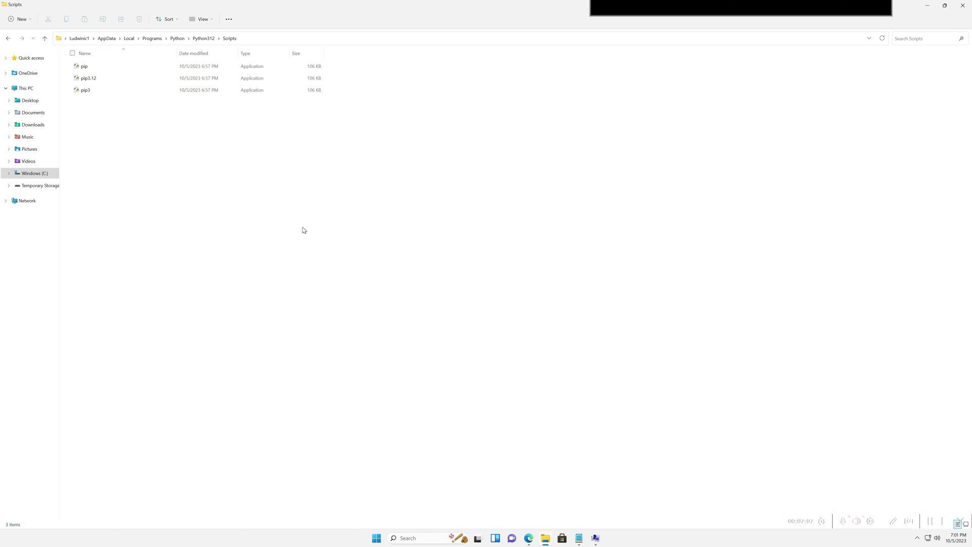
click(596, 538)
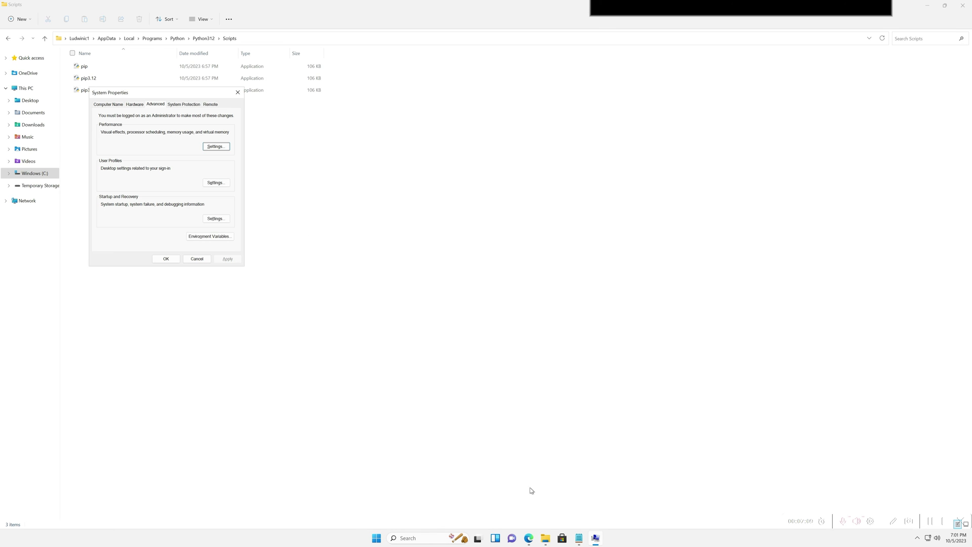
click(210, 237)
- Add the pasted Python312 Scripts path as the second user Path entry and save all dialogs
double_click(458, 192)
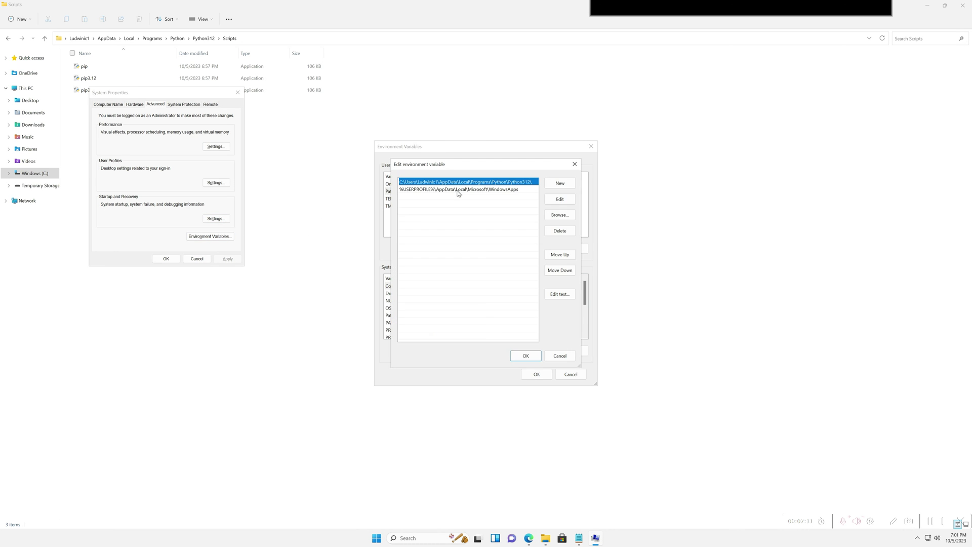
click(562, 184)
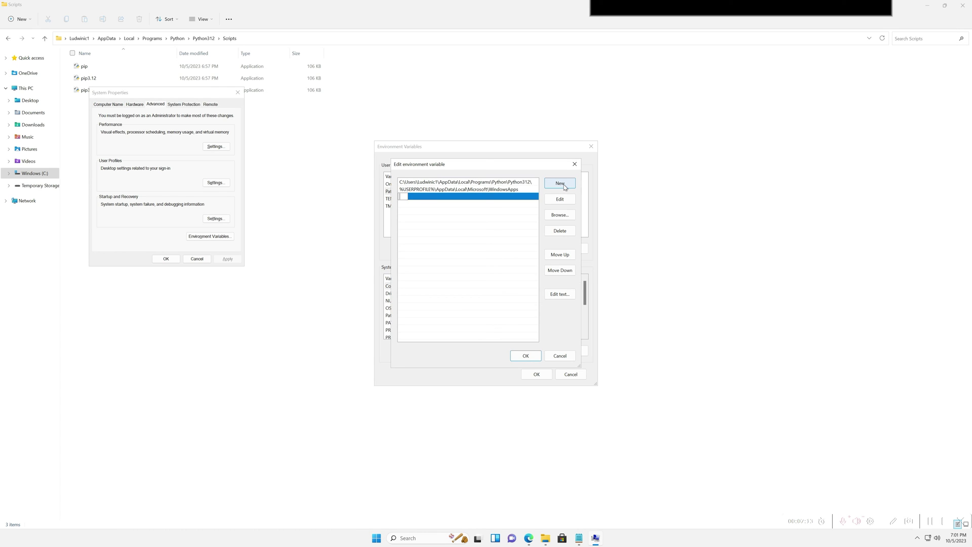
key(ctrl+v)
text(\)
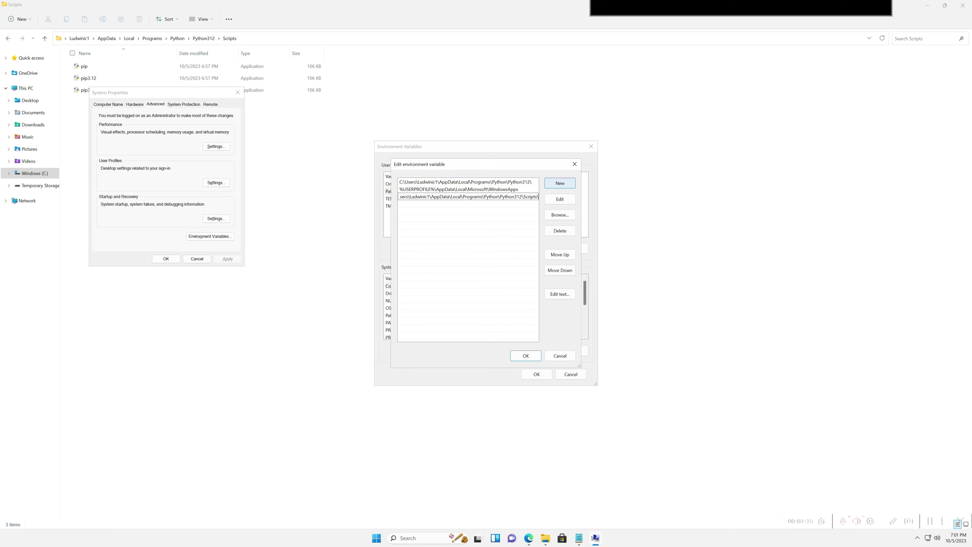
key(Return)
click(559, 255)
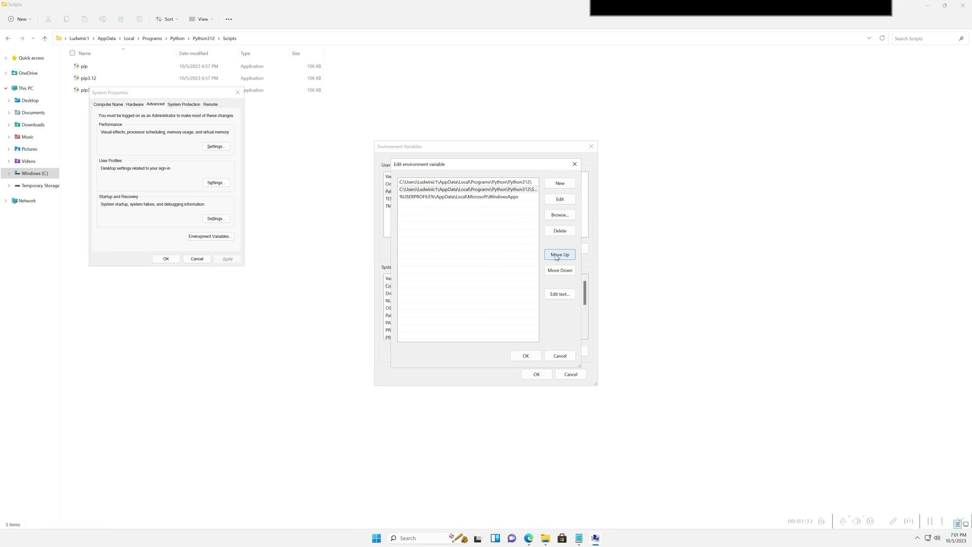
click(422, 198)
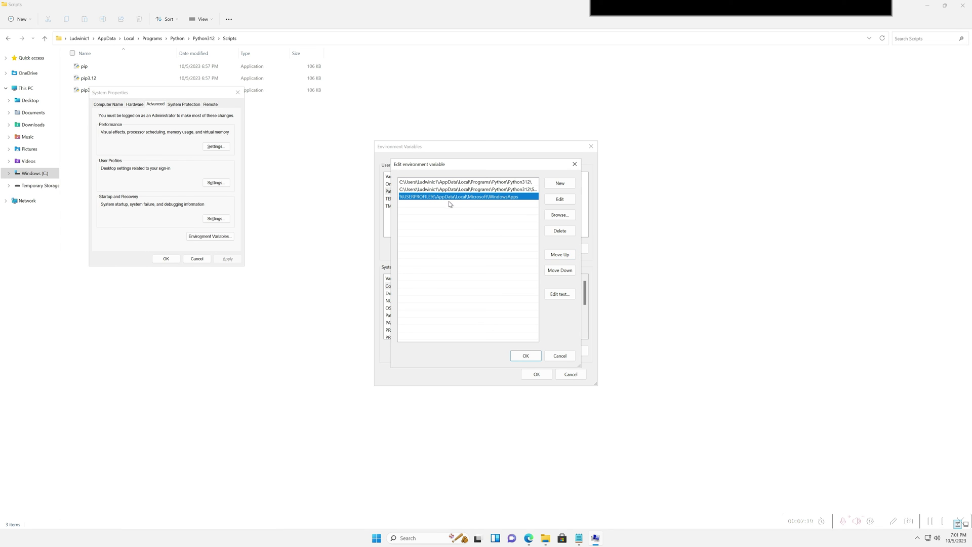
click(523, 354)
click(536, 374)
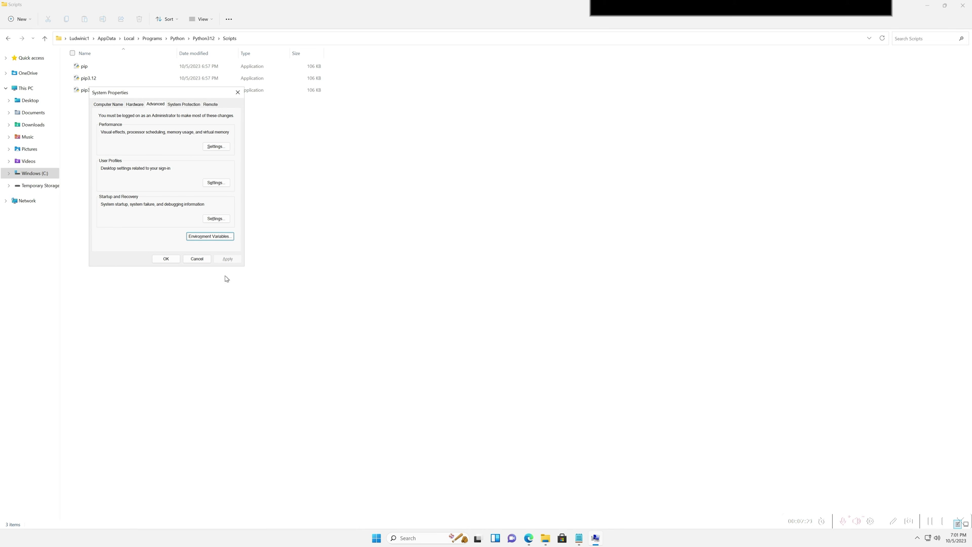
click(166, 258)
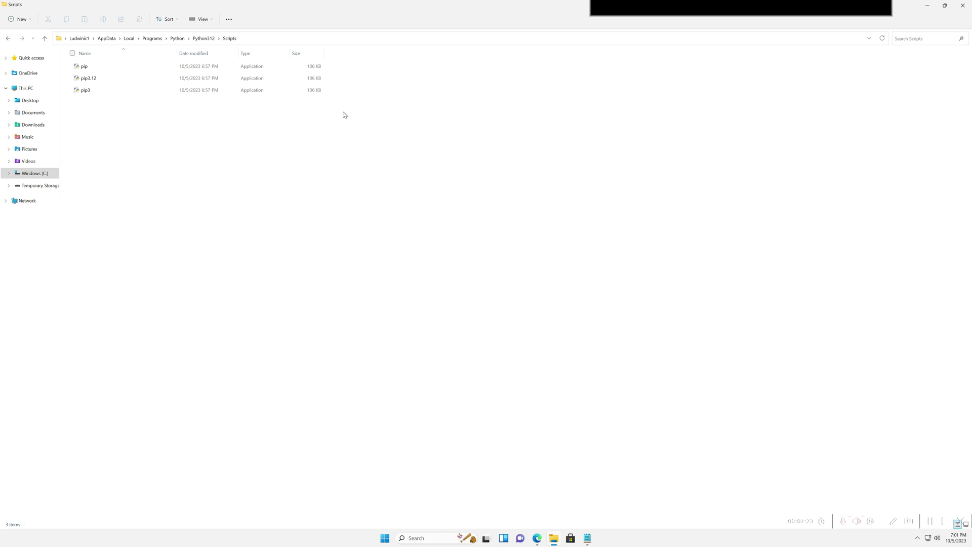
- Check the notes for the Launcher folder path and select the folder path in the address bar
click(587, 538)
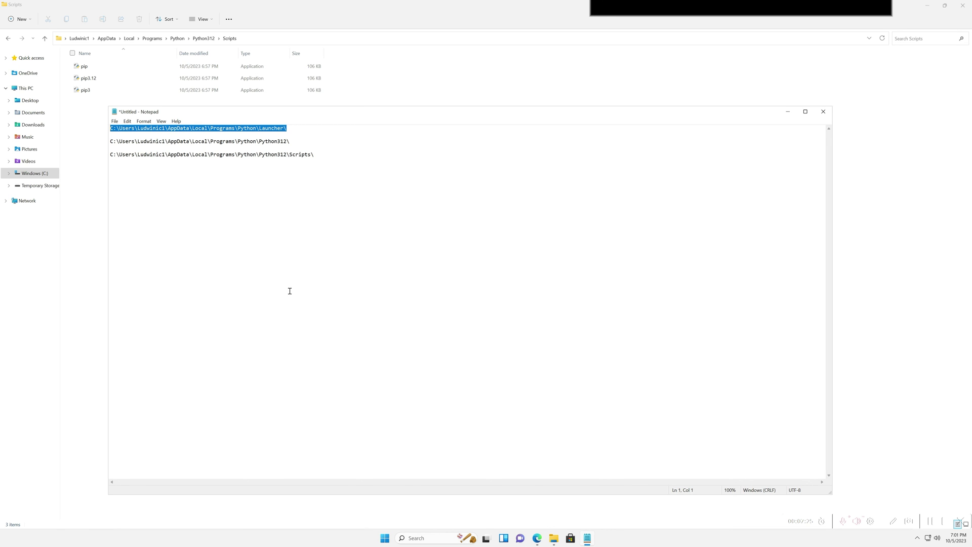
click(238, 155)
drag(289, 129, 71, 136)
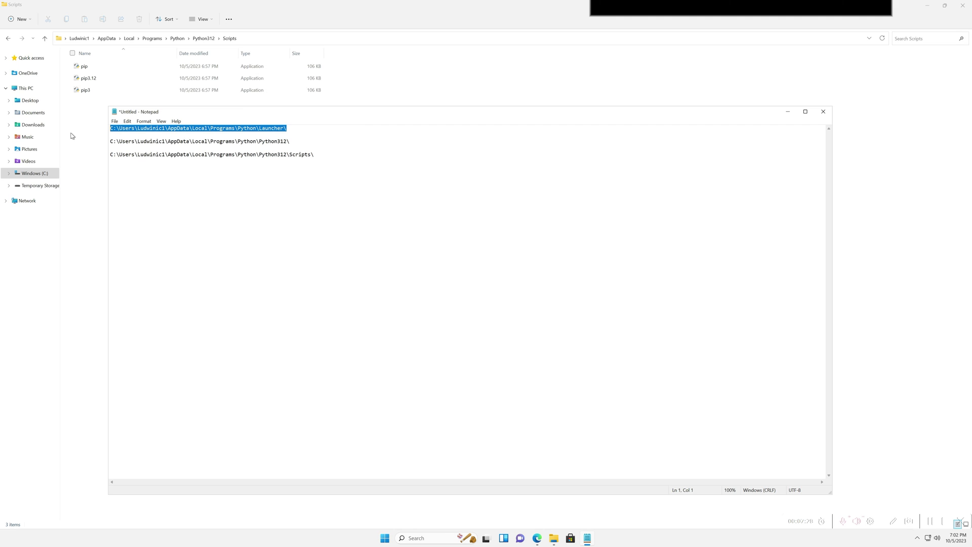
click(788, 112)
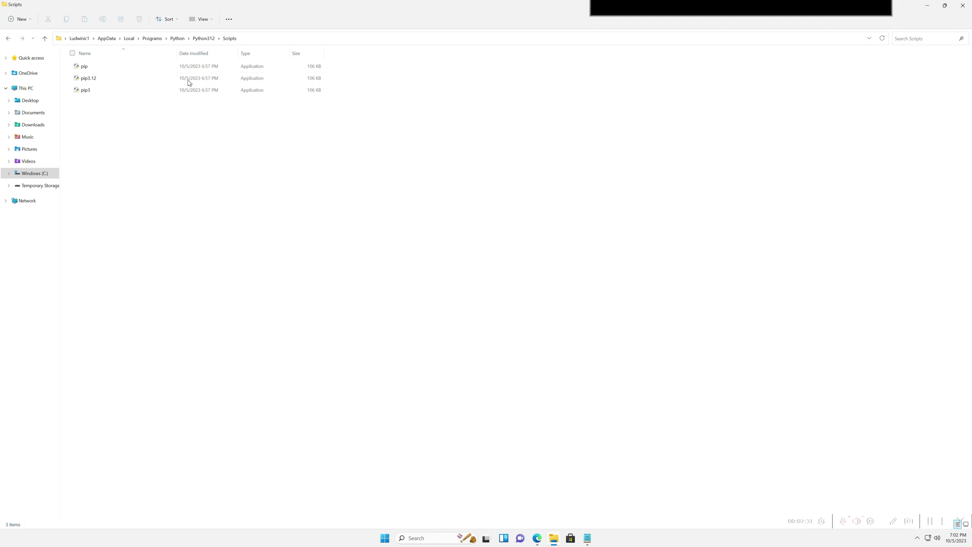
click(248, 36)
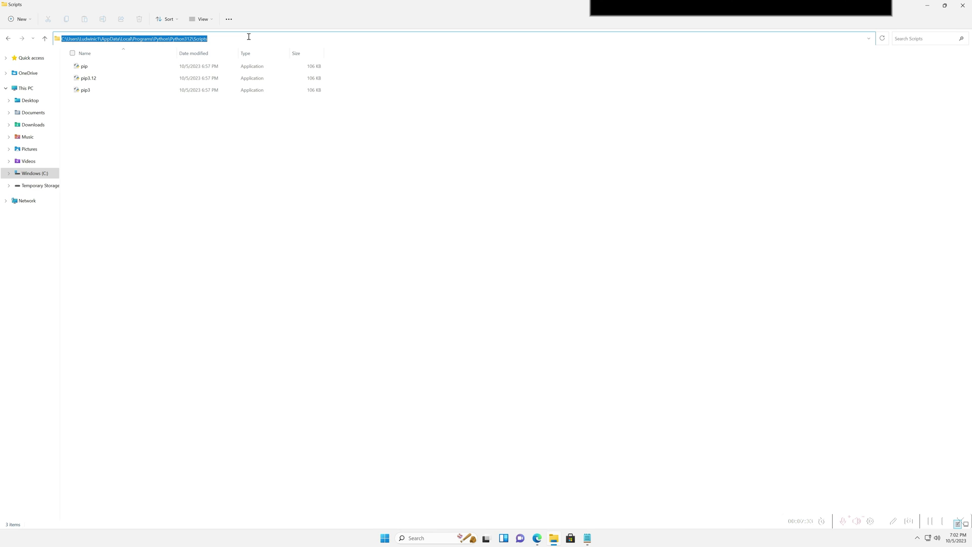
key(Down)
key(Return)
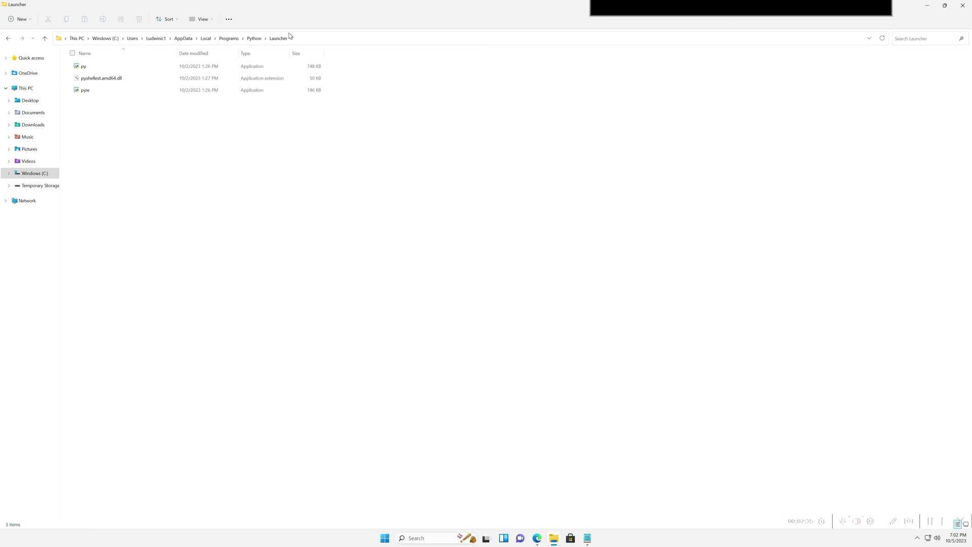
click(309, 38)
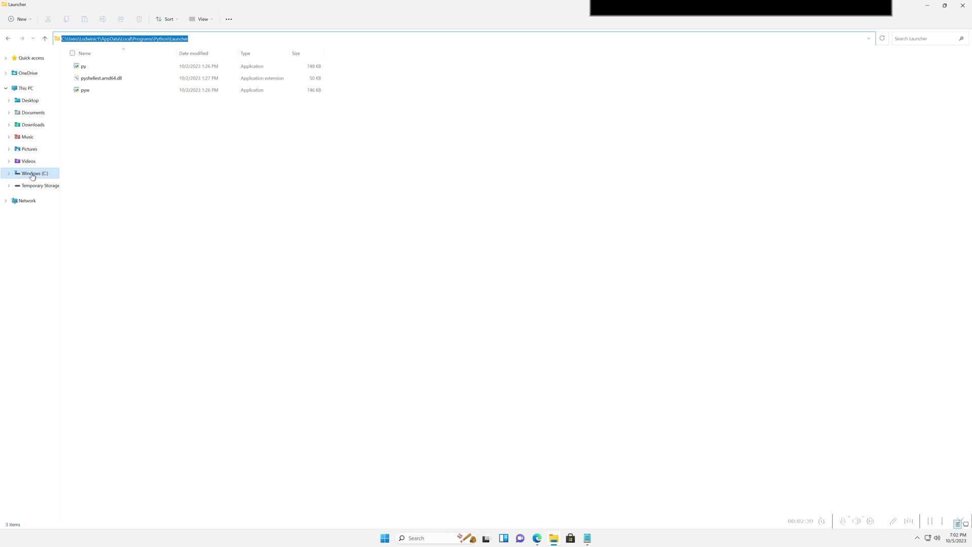
- Go to the user's home folder under C:\Users and turn on Hidden items
click(32, 174)
double_click(91, 115)
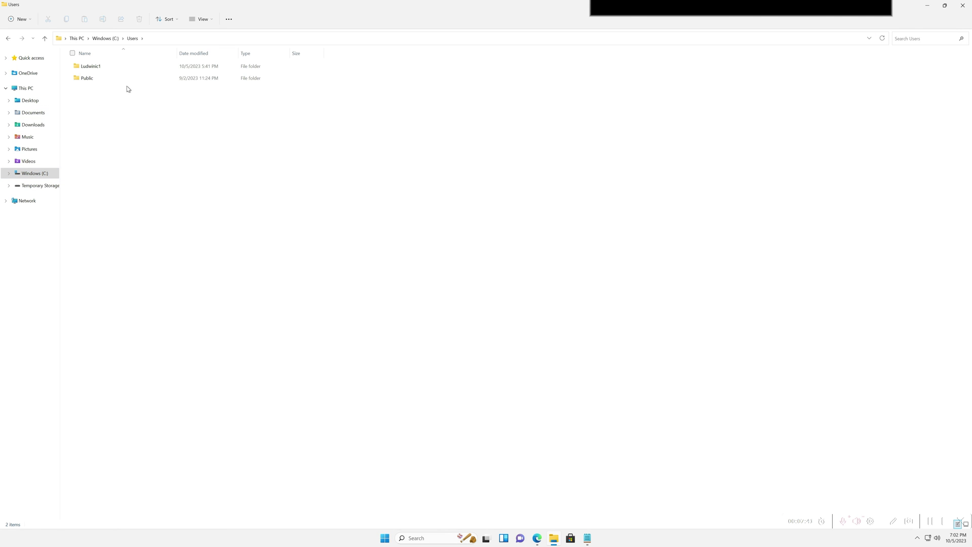
double_click(91, 66)
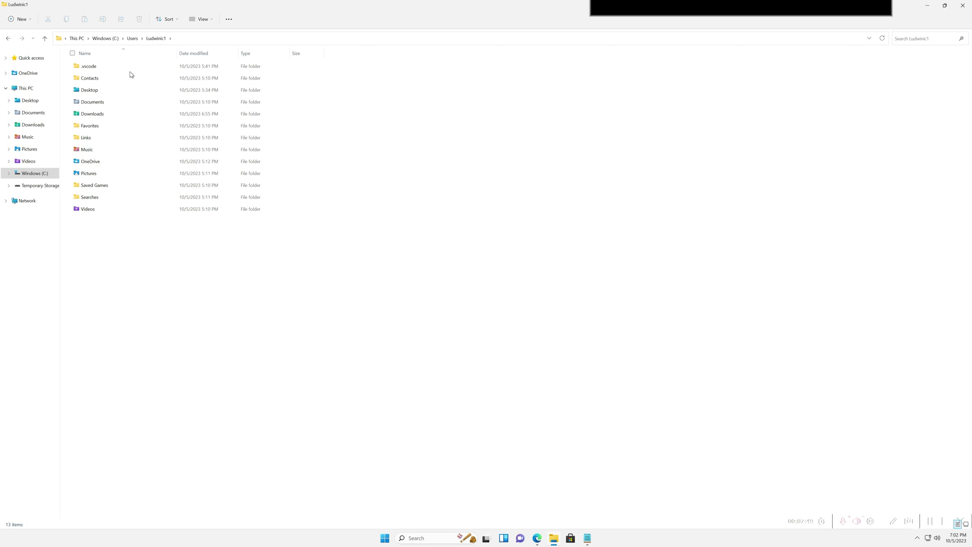
click(212, 22)
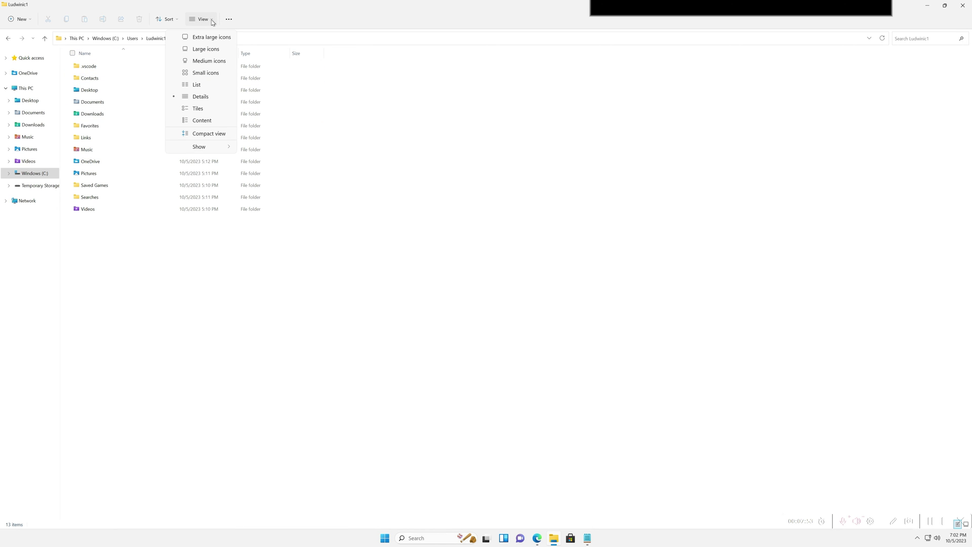
mouse_move(209, 150)
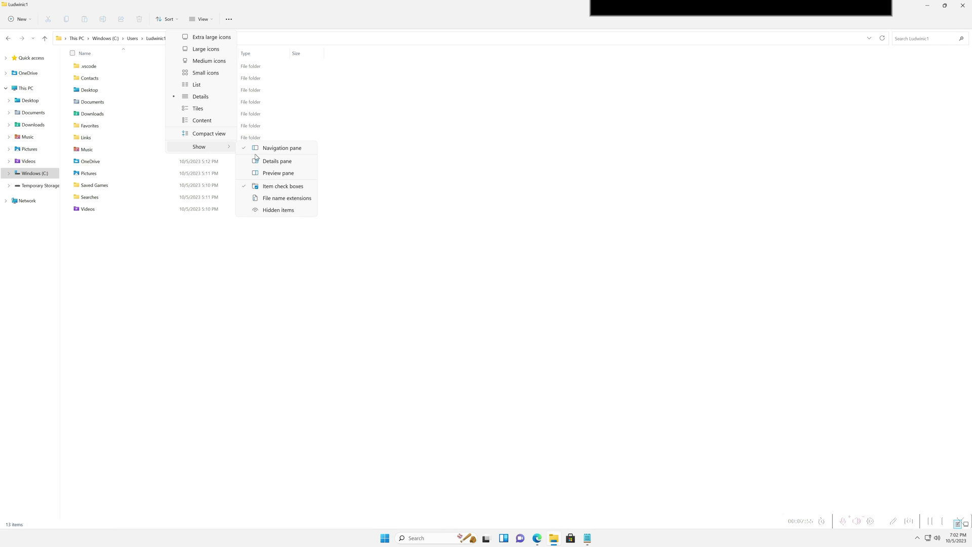
click(276, 211)
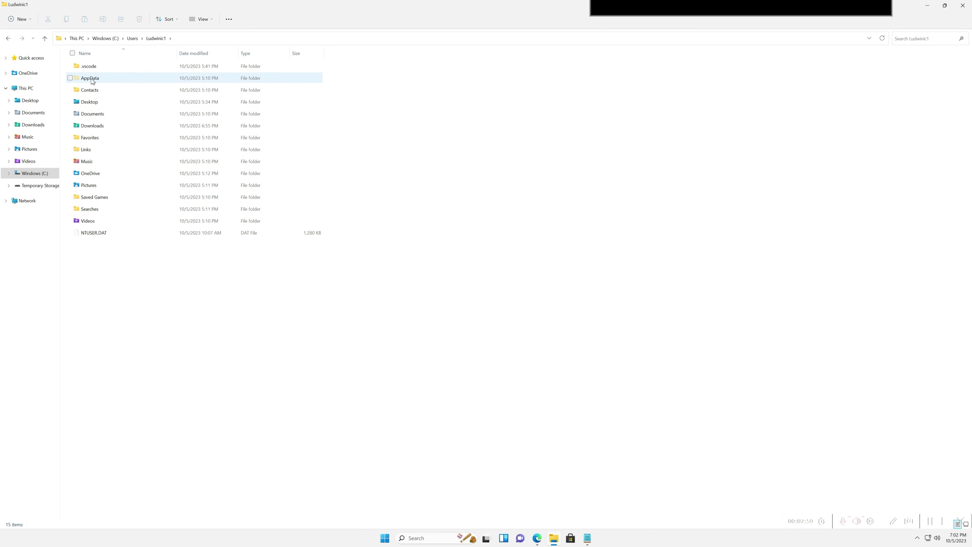
- Open AppData\Local\Programs\Python\Launcher, which lists py, pyw and pyshellext.amd64.dll
double_click(93, 79)
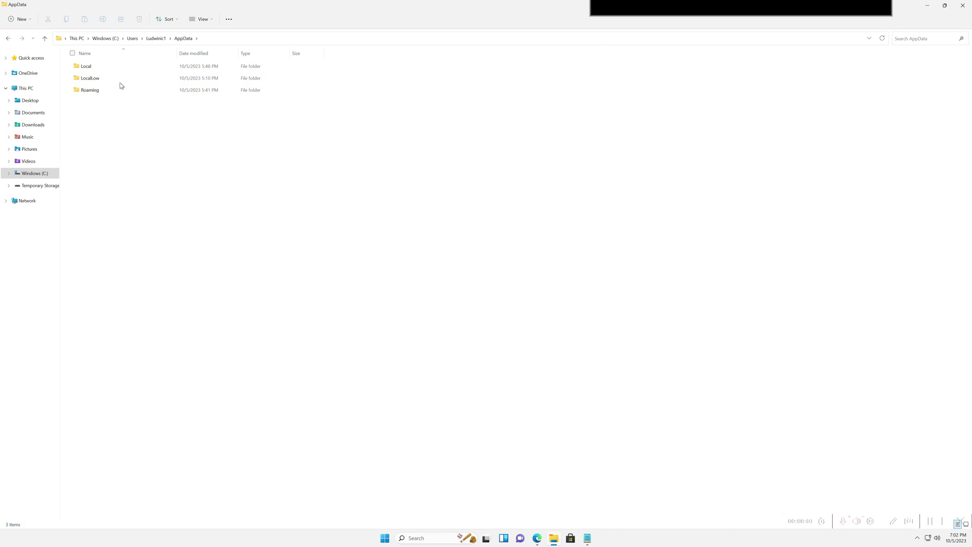
double_click(104, 68)
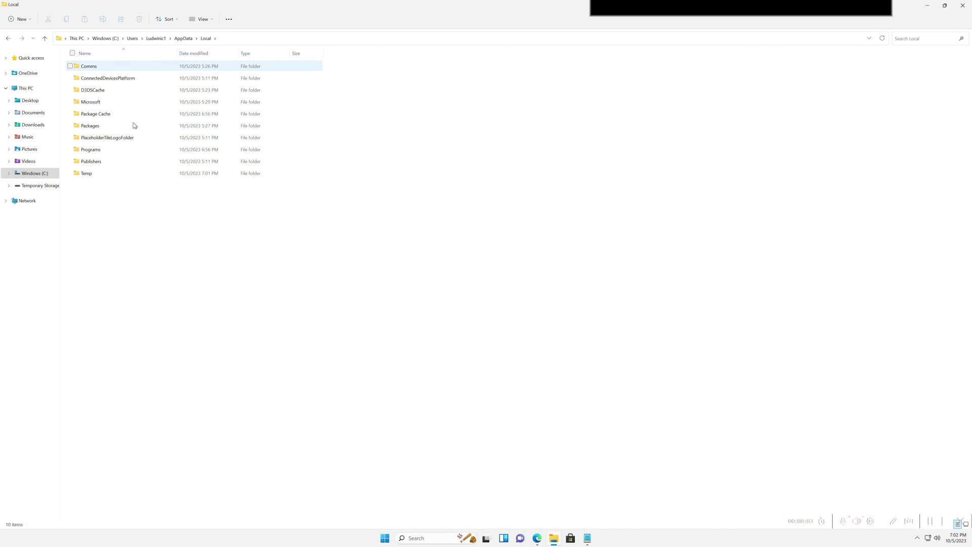
double_click(118, 154)
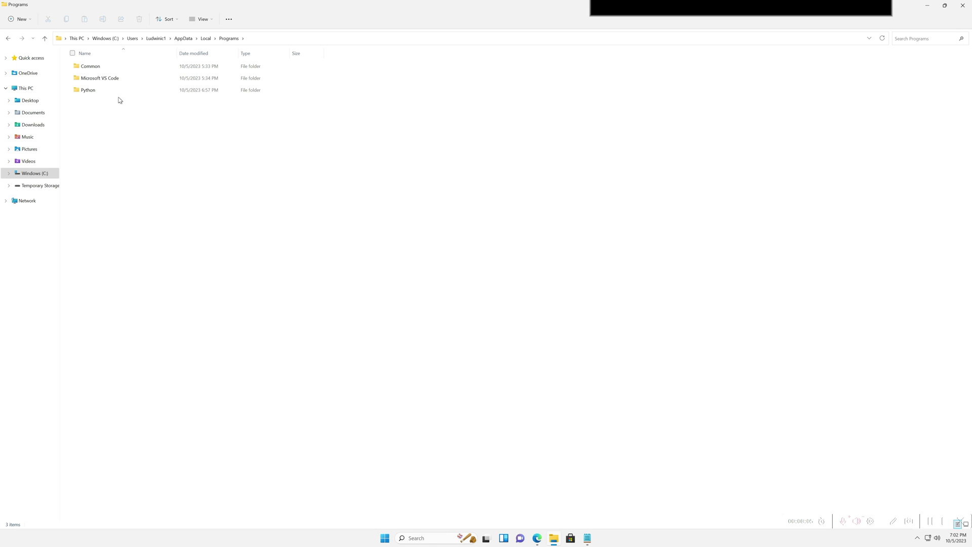
double_click(93, 90)
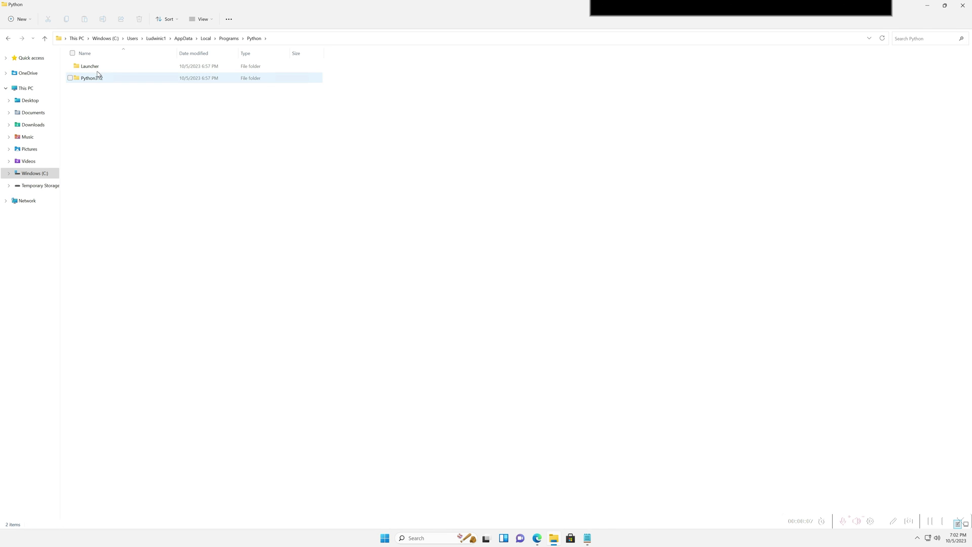
double_click(95, 69)
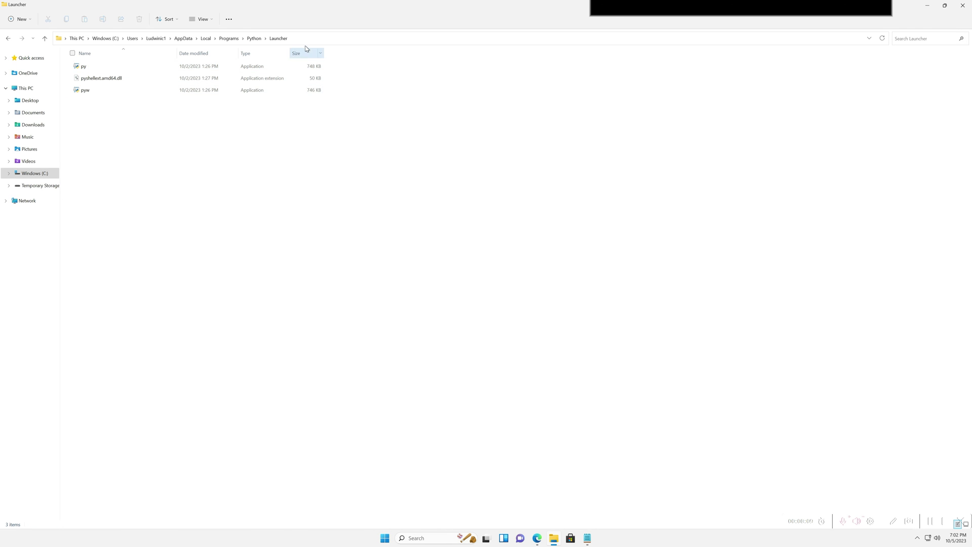
- Select the full Launcher folder path in the File Explorer address bar
click(271, 38)
click(193, 39)
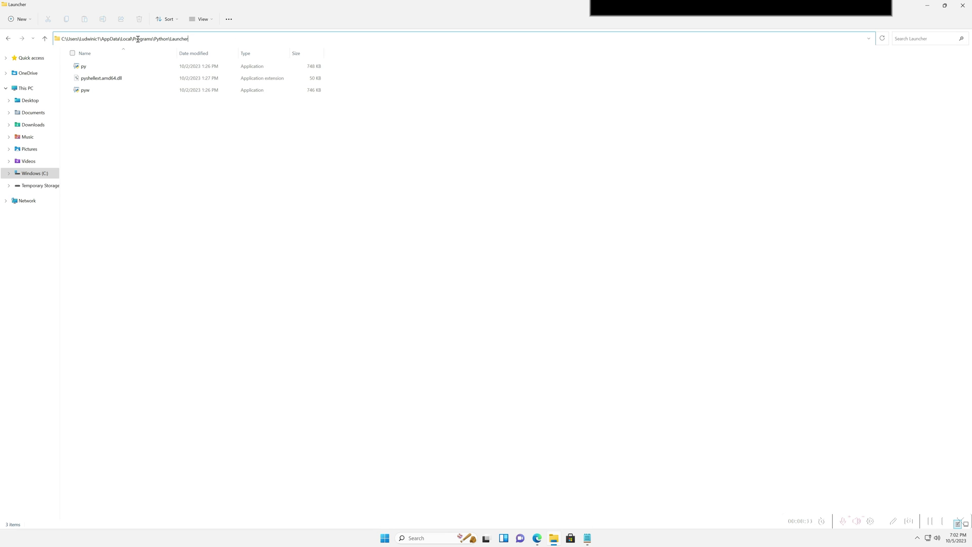
drag(138, 39, 56, 49)
key(ctrl+c)
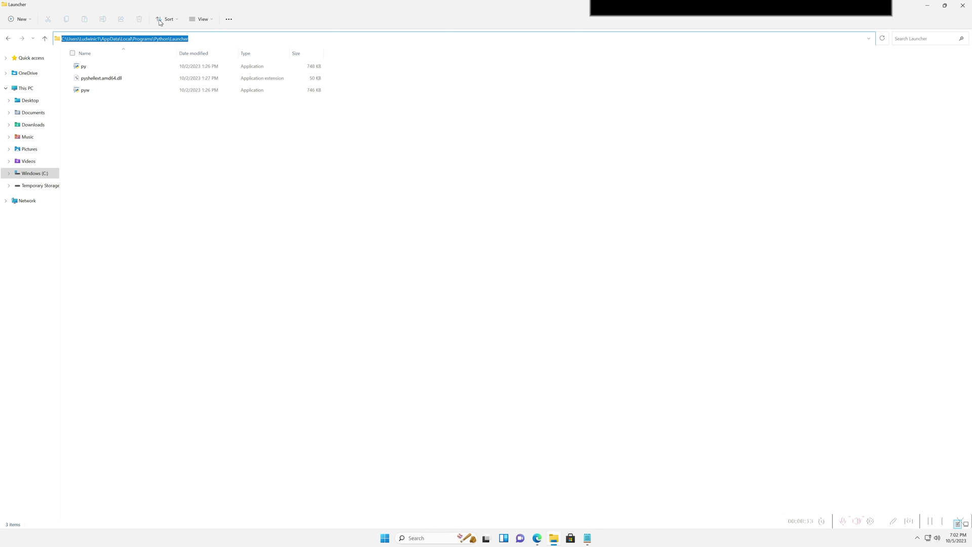
click(208, 20)
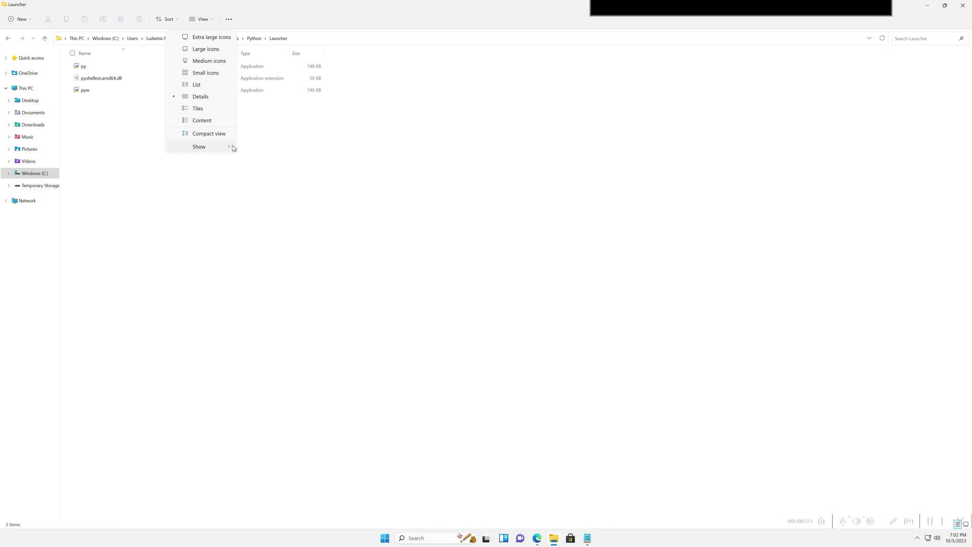
mouse_move(233, 148)
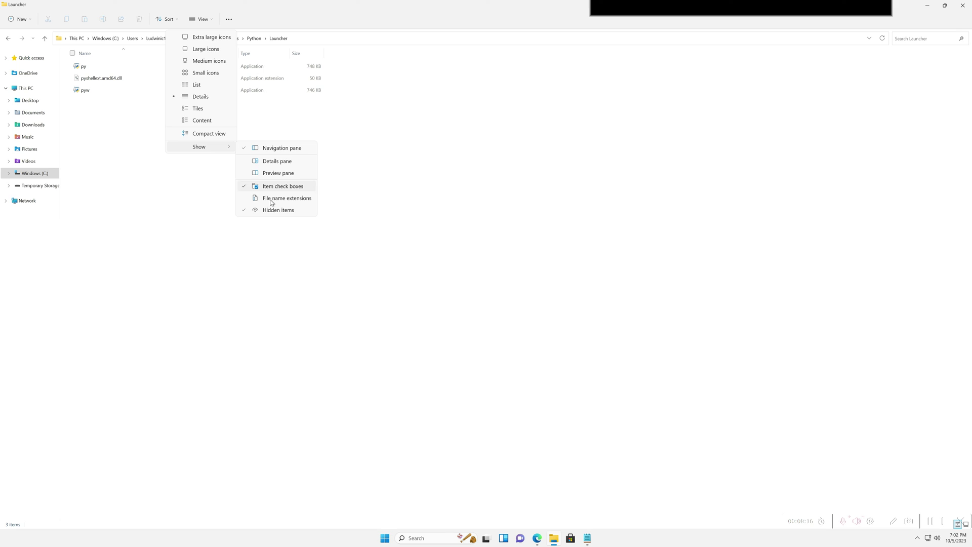
click(127, 130)
- Search 'env', open Environment Variables and edit the user Path variable
click(383, 542)
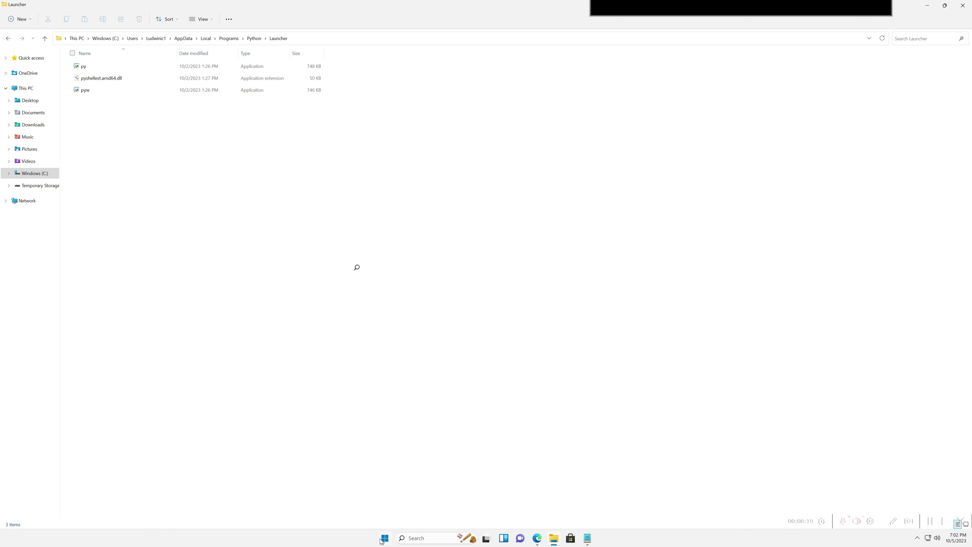
text(env)
key(Return)
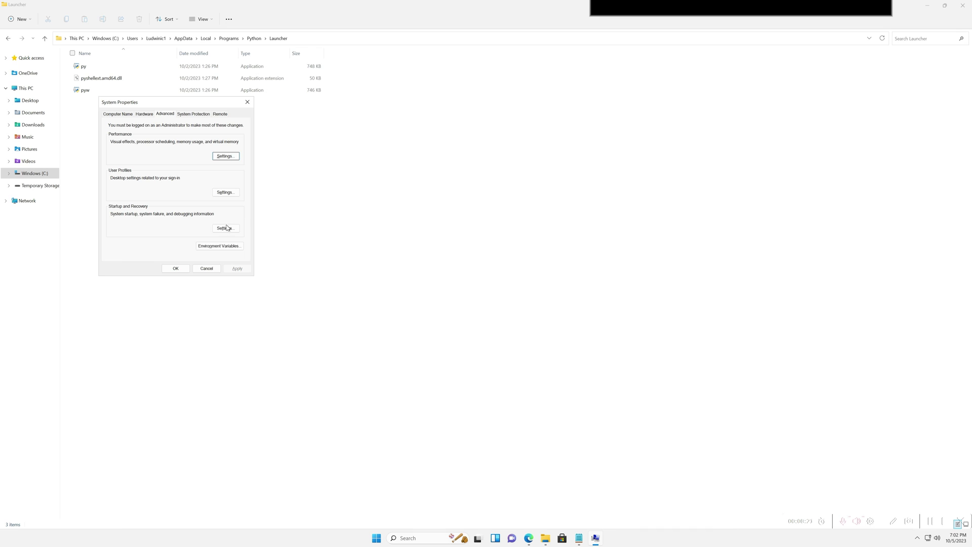
click(219, 246)
double_click(434, 193)
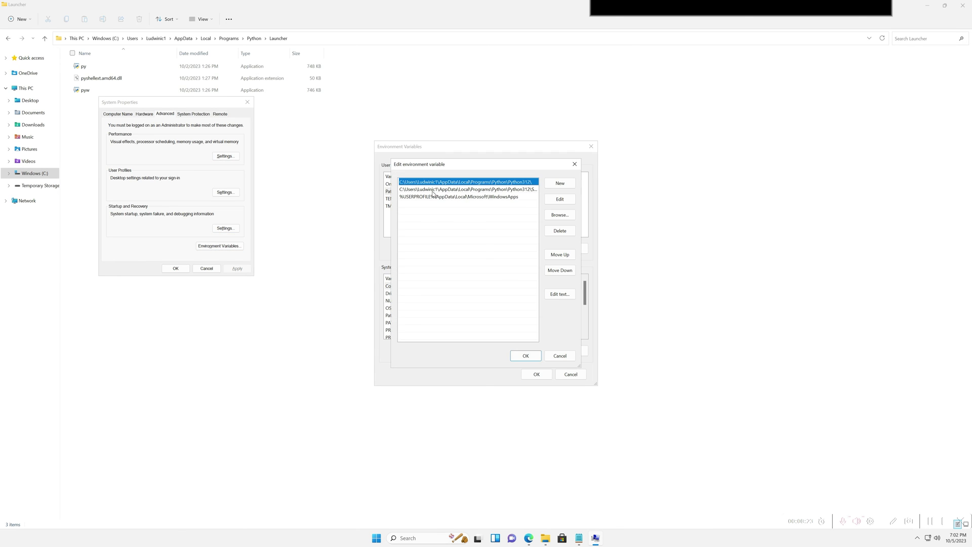
- Add the pasted Launcher path above the WindowsApps entry and save all dialogs
click(559, 185)
key(ctrl+v)
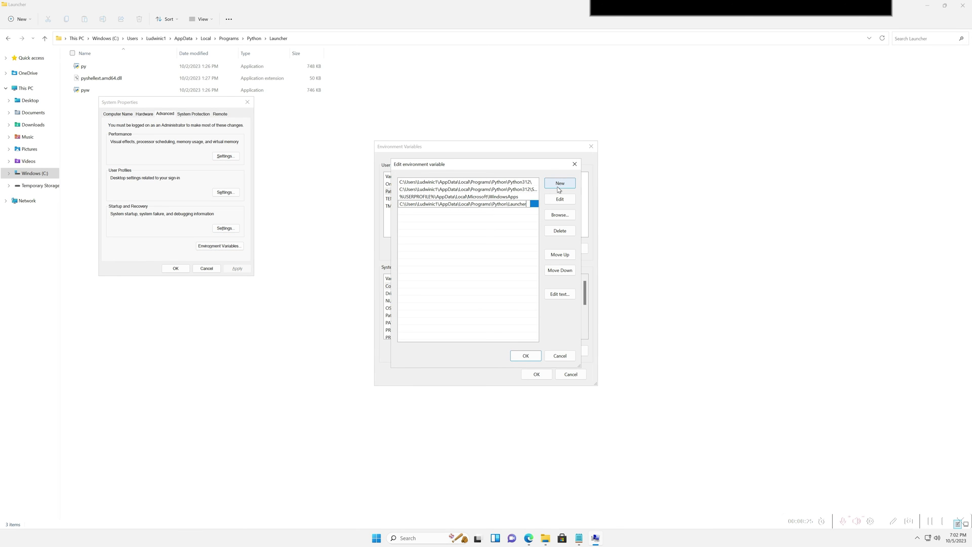
key(Return)
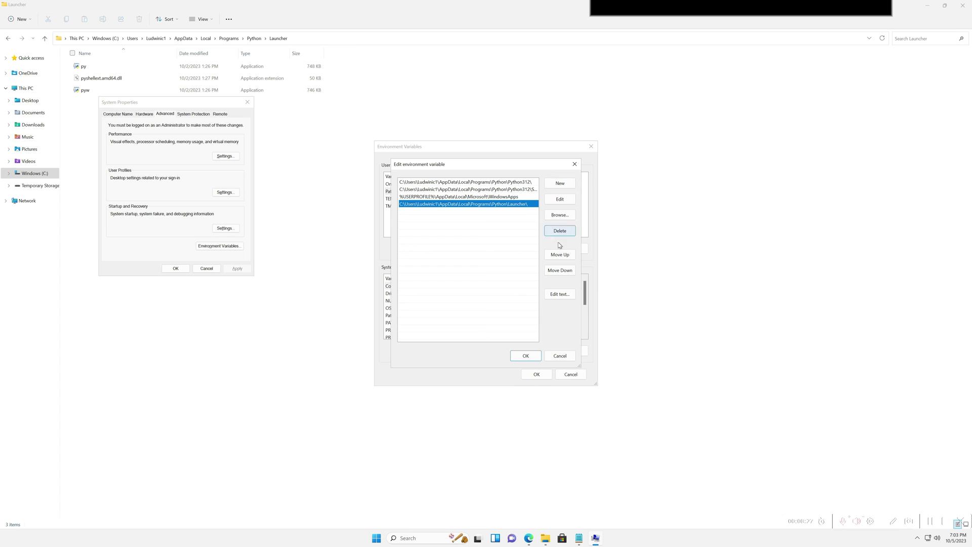
click(560, 254)
click(463, 204)
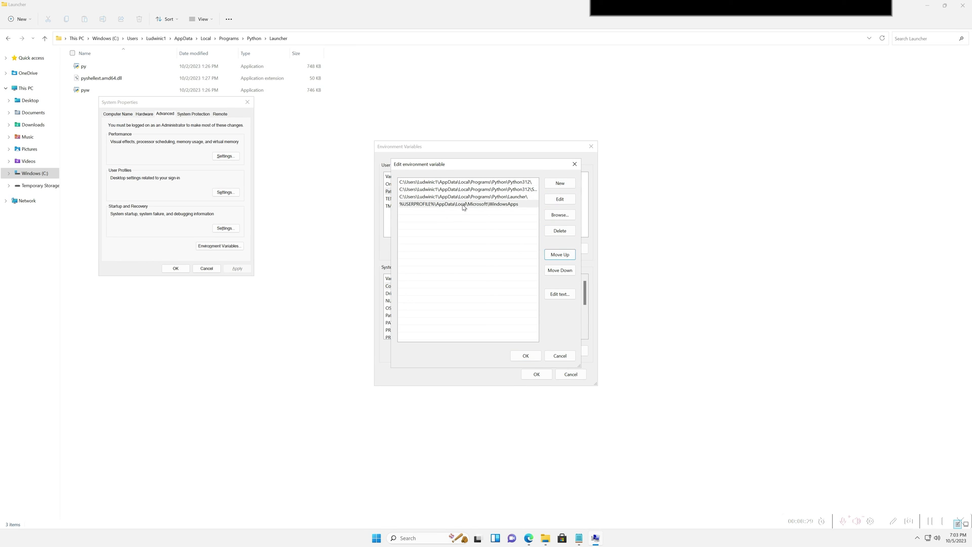
click(524, 356)
click(537, 375)
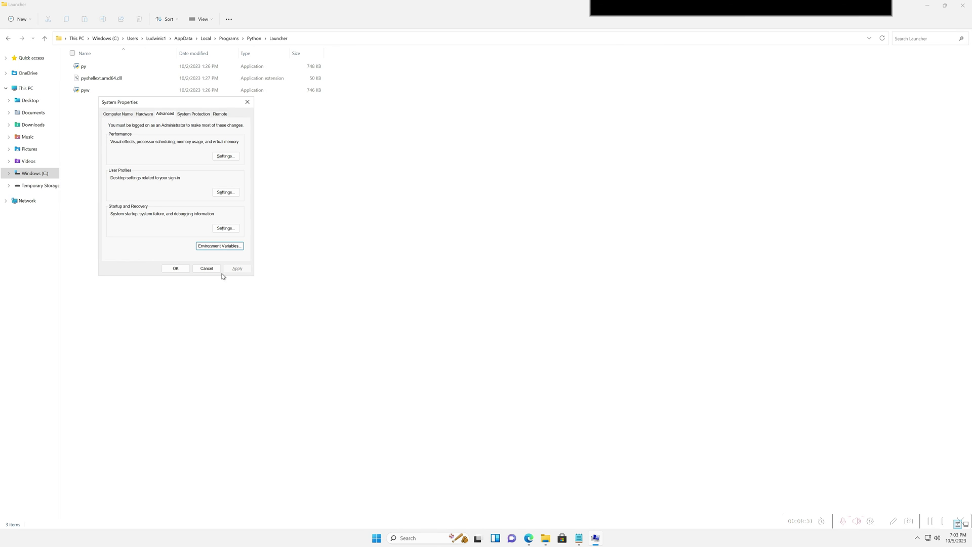
click(176, 268)
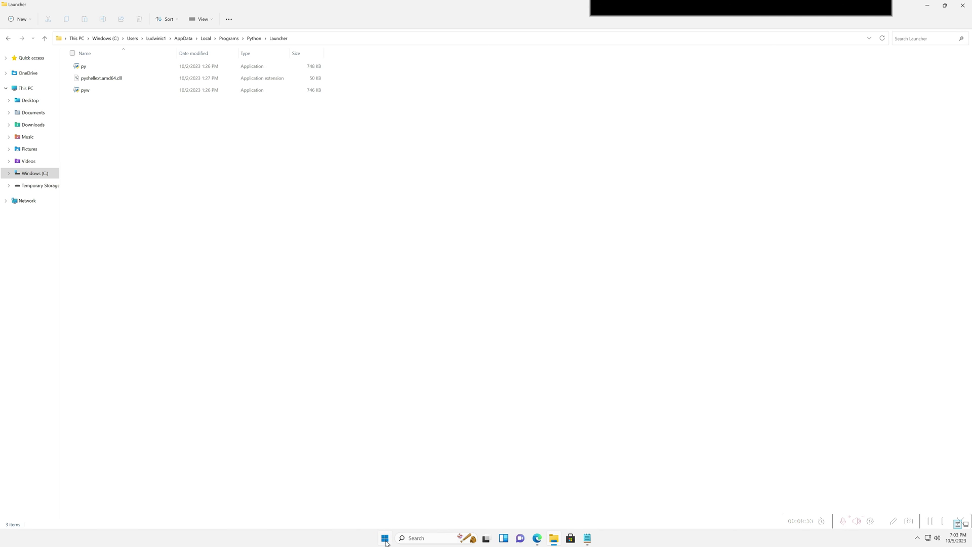
- Run 'python --version' in Command Prompt to confirm Python 3.12.0
click(386, 539)
click(386, 539)
text(p)
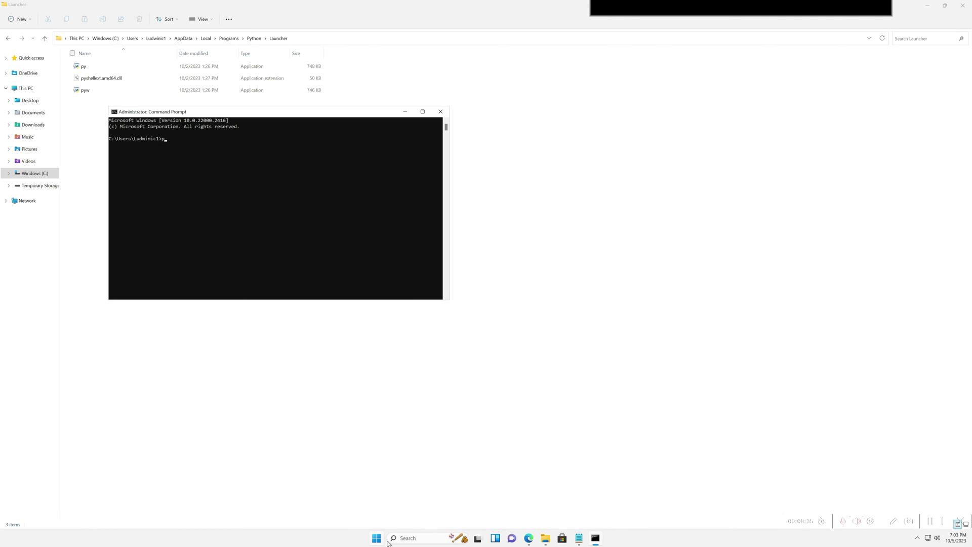
text(ython --version)
key(Return)
- Start the python interpreter, quit it with exit(), and clear the console with cls
text(python)
key(Return)
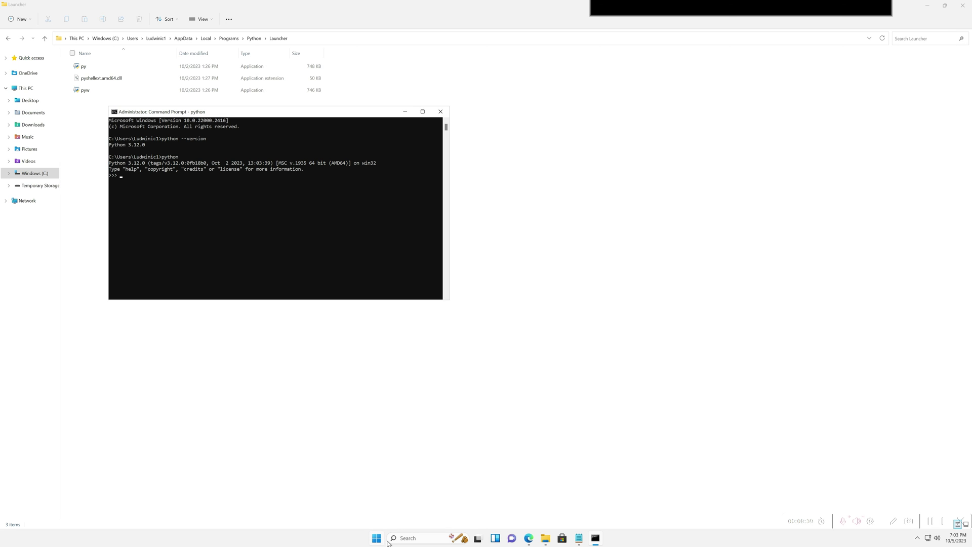
text(exit())
key(Return)
text(cls)
key(Return)
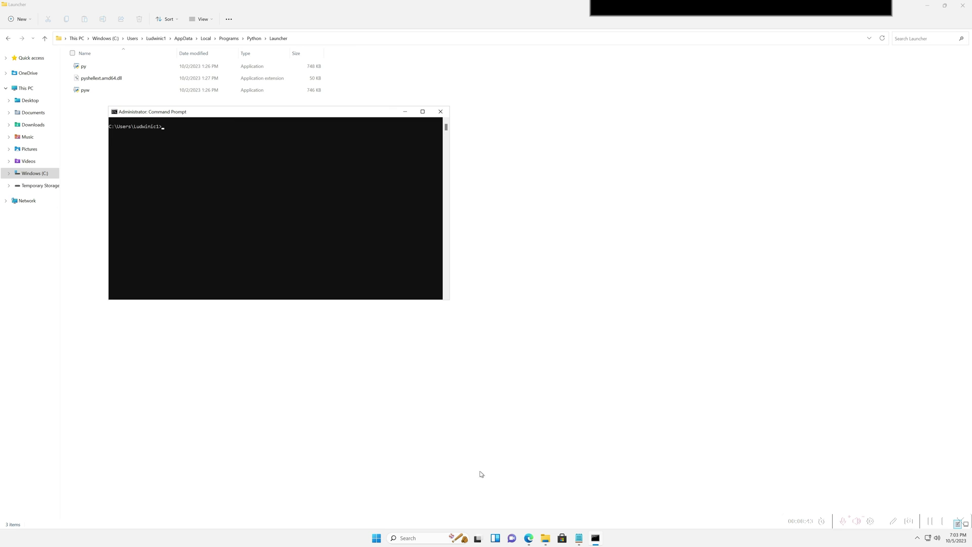